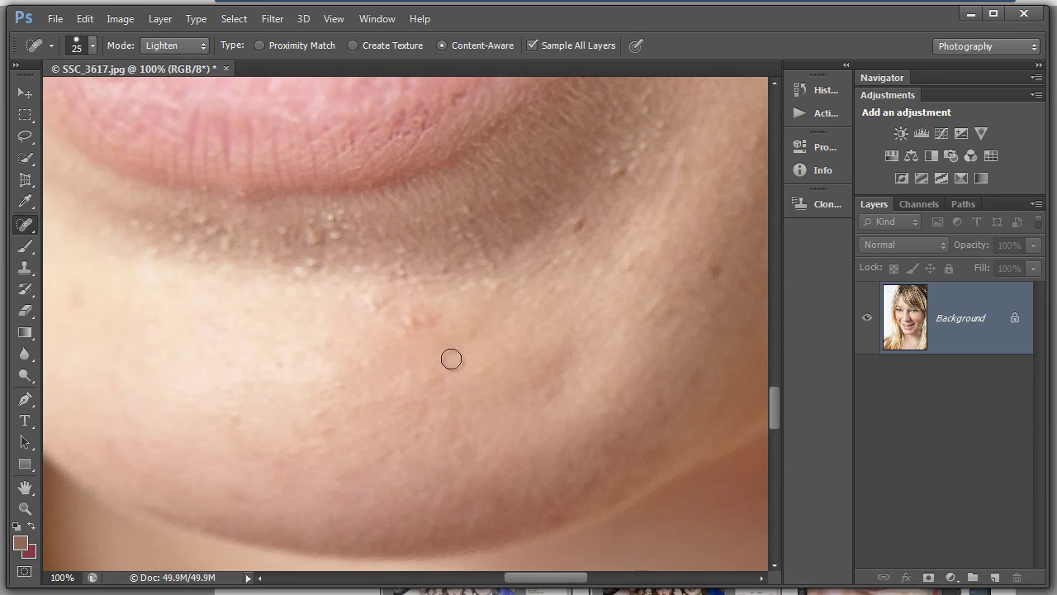
Add a new layer above the Background and rename it 'Repair Layer'
drag(777, 409, 794, 315)
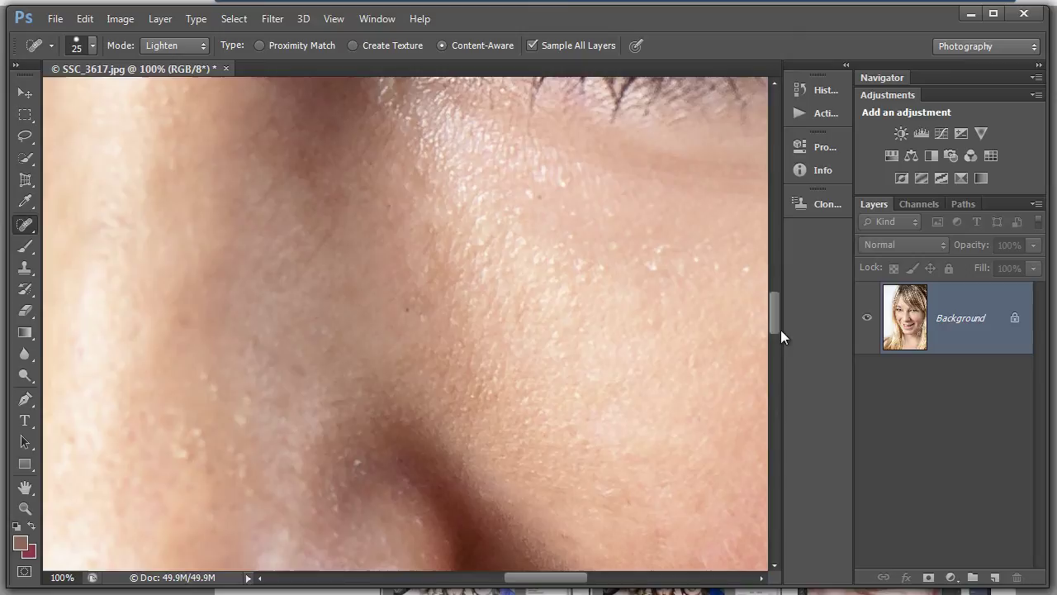
drag(776, 326, 773, 394)
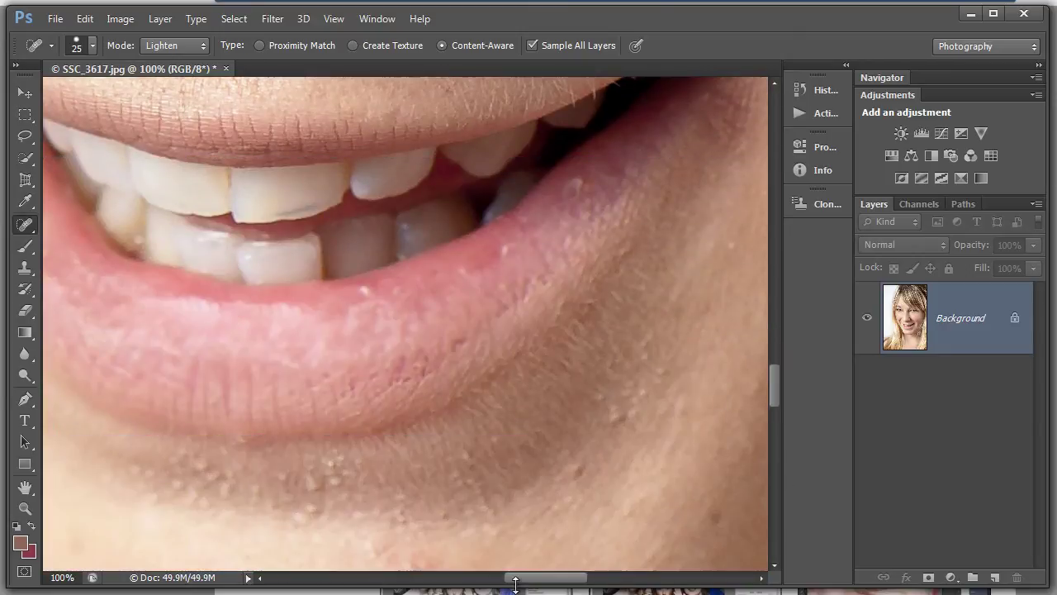
drag(523, 581, 574, 581)
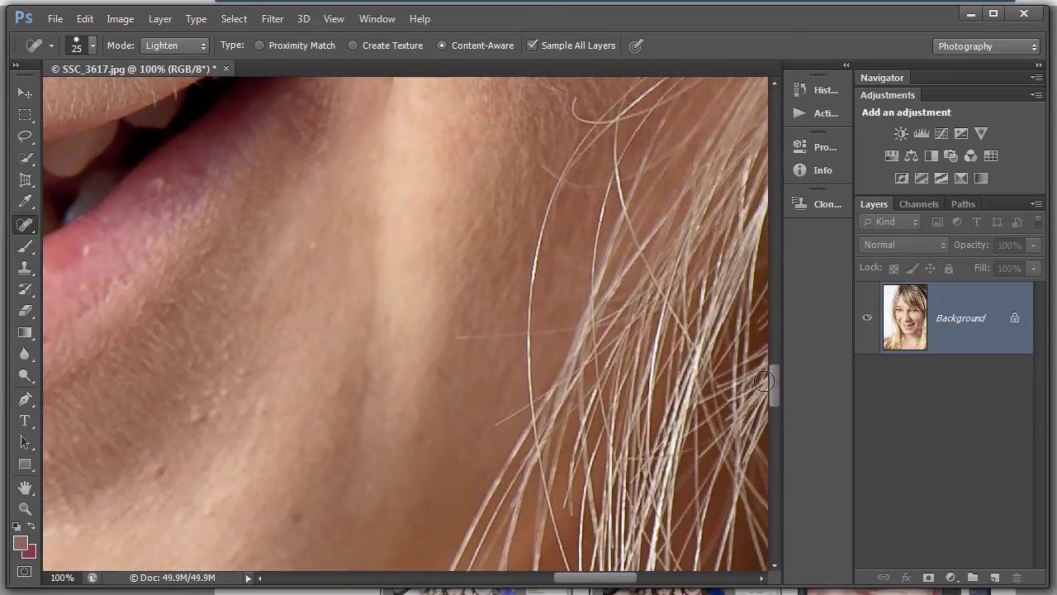
mouse_move(768, 389)
mouse_down()
mouse_move(770, 324)
mouse_move(769, 343)
mouse_up()
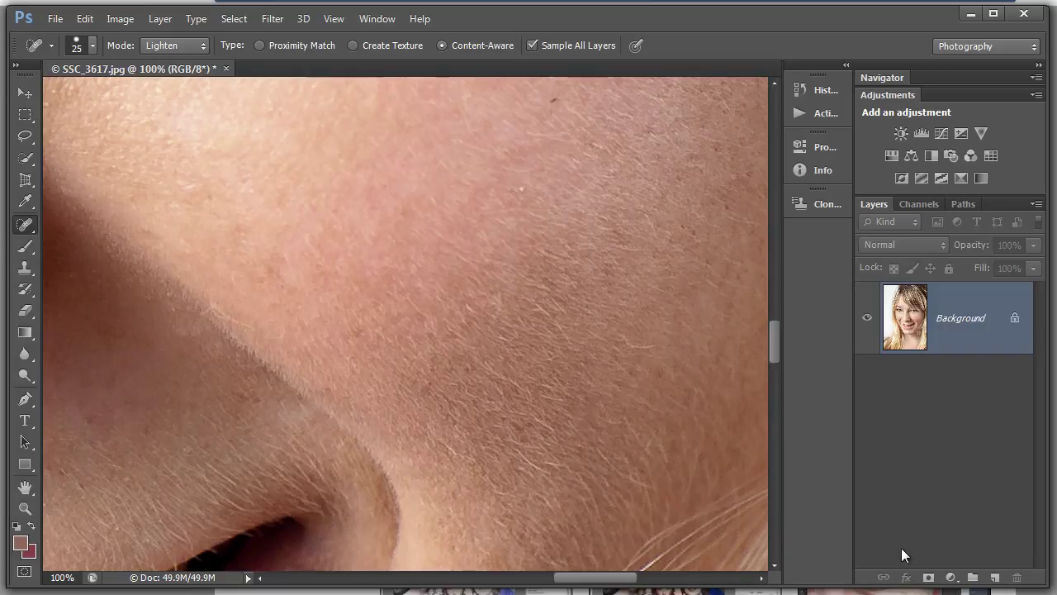
click(996, 577)
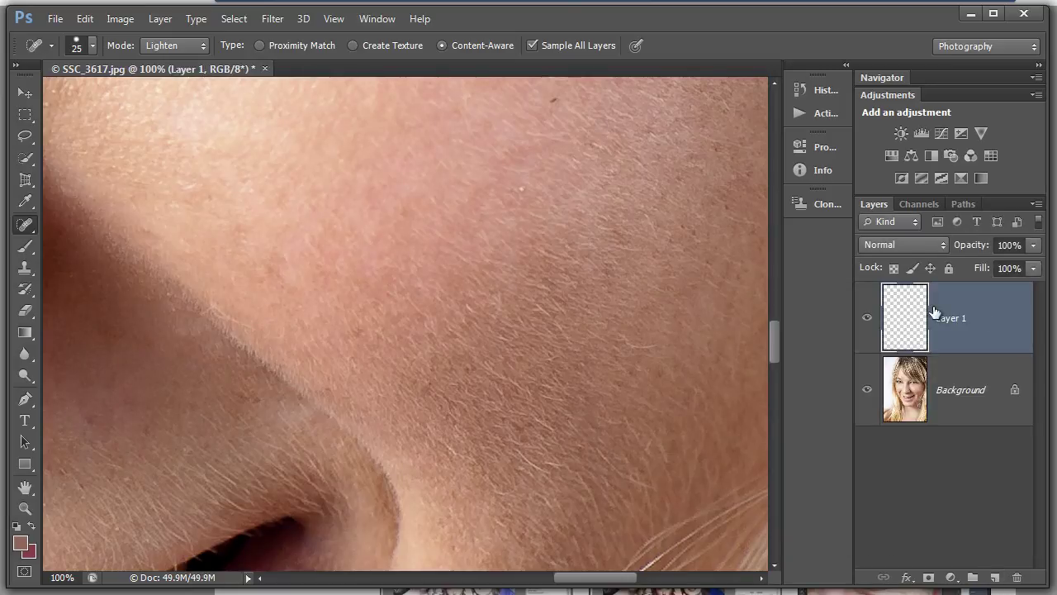
double_click(956, 320)
key(Return)
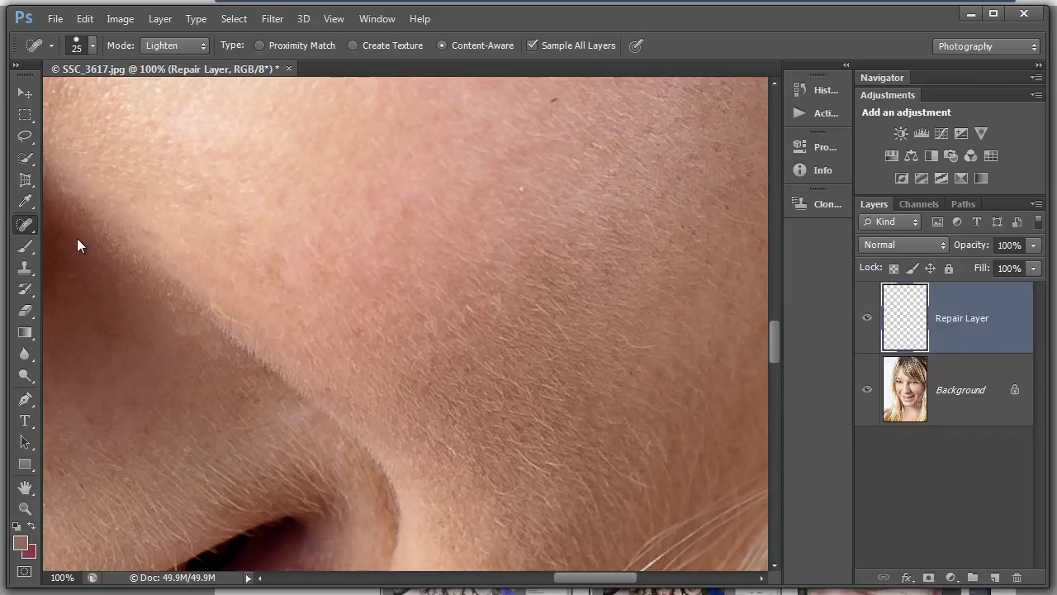
click(25, 224)
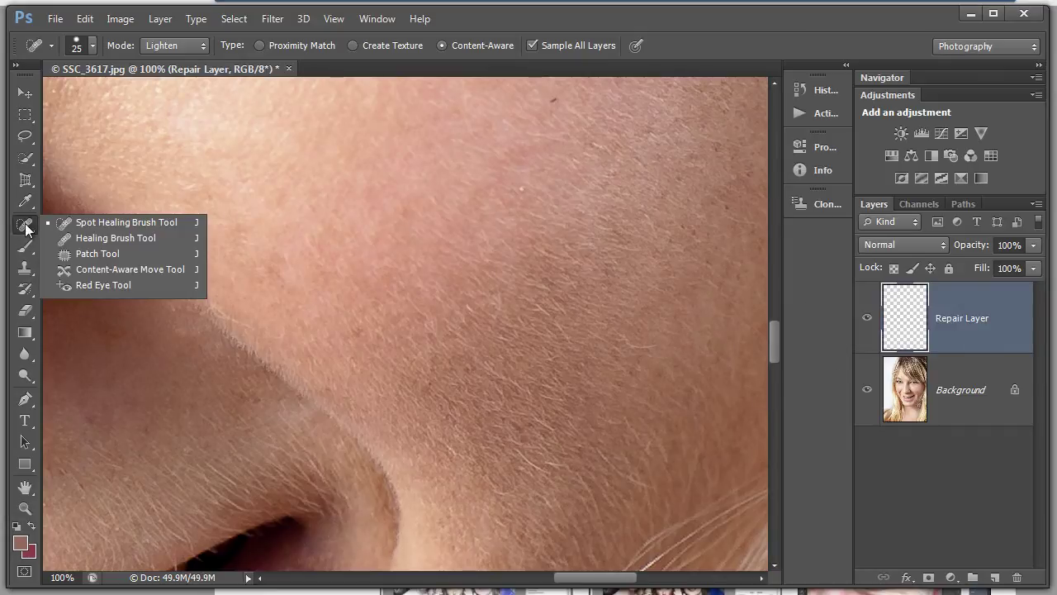
Pick the Spot Healing Brush from the healing flyout and set its Mode to Darken
click(76, 224)
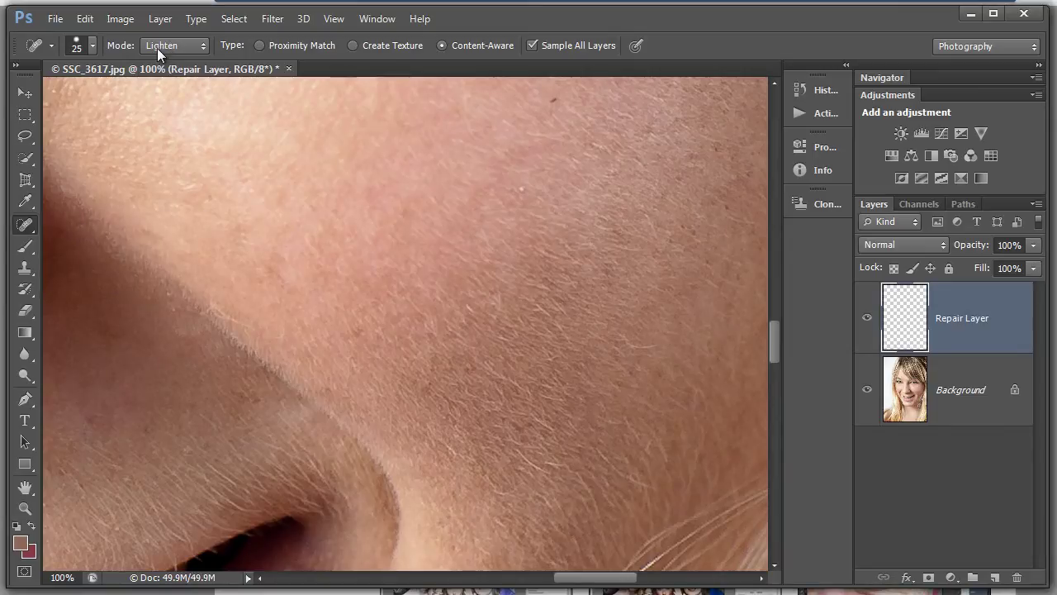
click(199, 47)
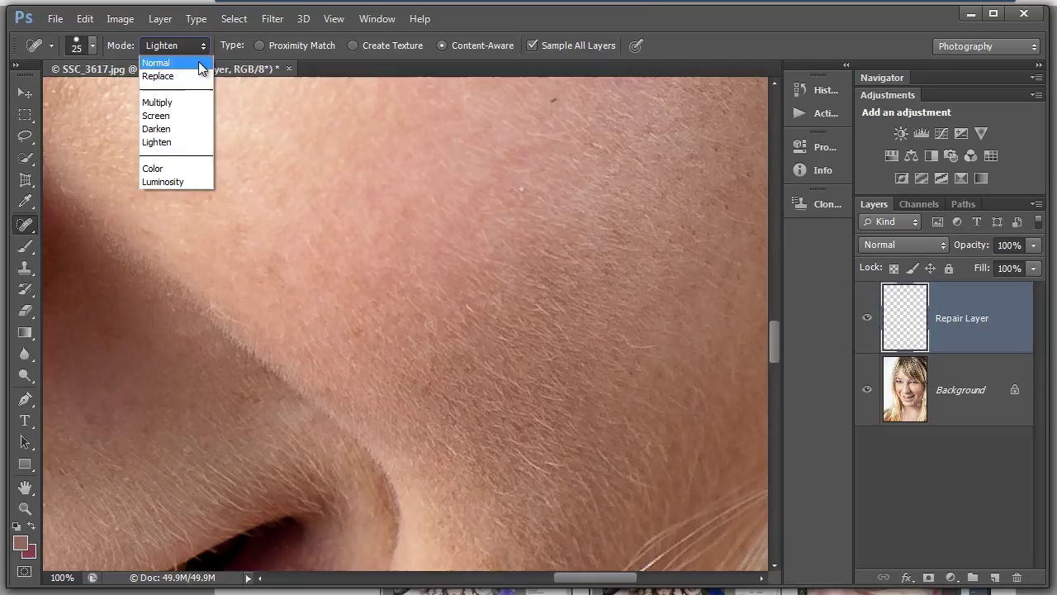
click(173, 129)
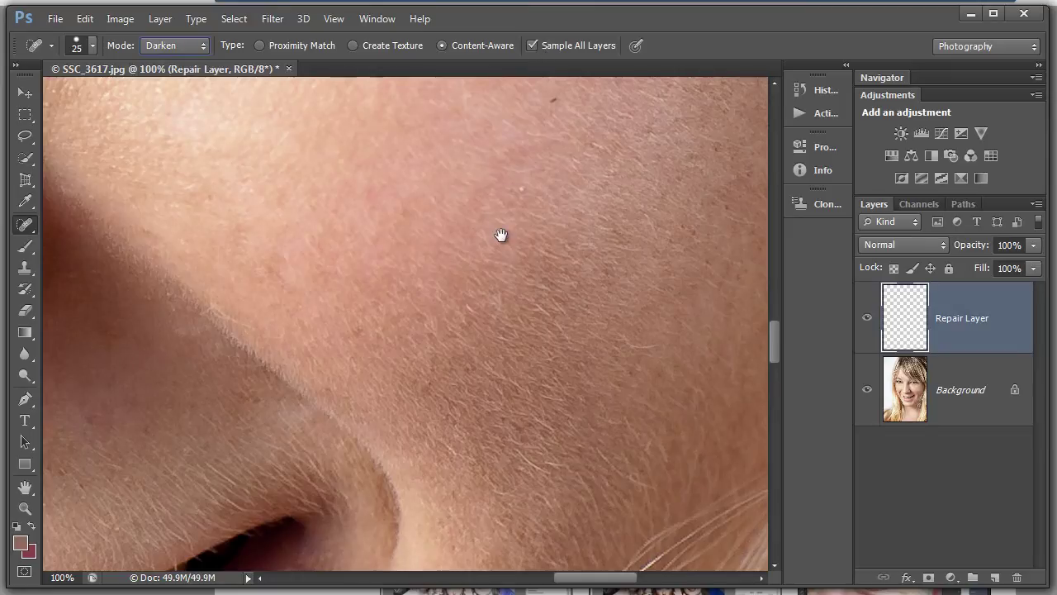
Pan to the chin and heal the first light bumps just below the lower lip
drag(361, 350, 436, 140)
drag(425, 397, 425, 335)
drag(463, 490, 463, 267)
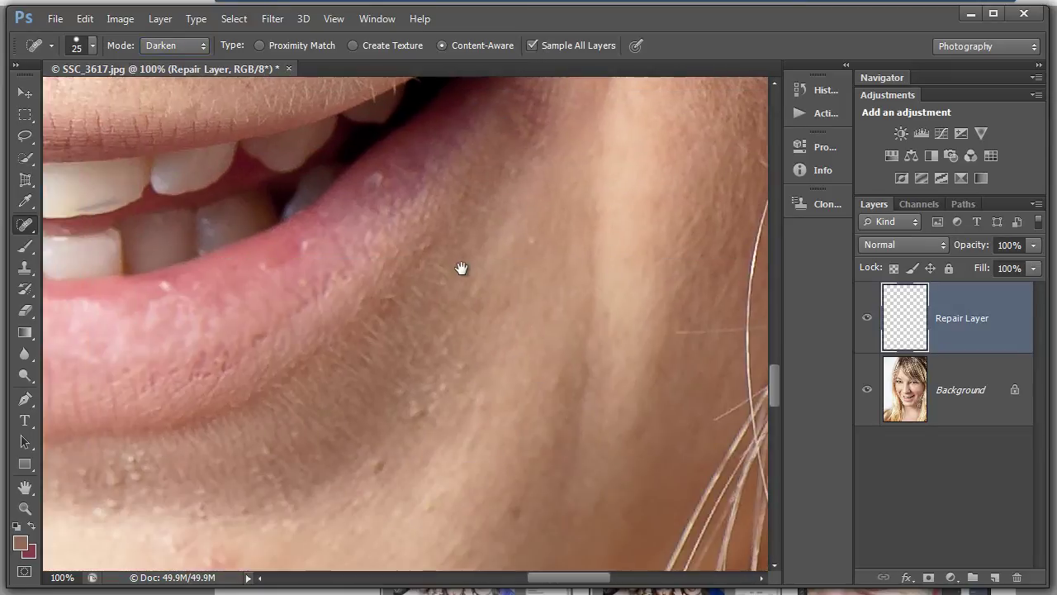
drag(603, 157, 653, 109)
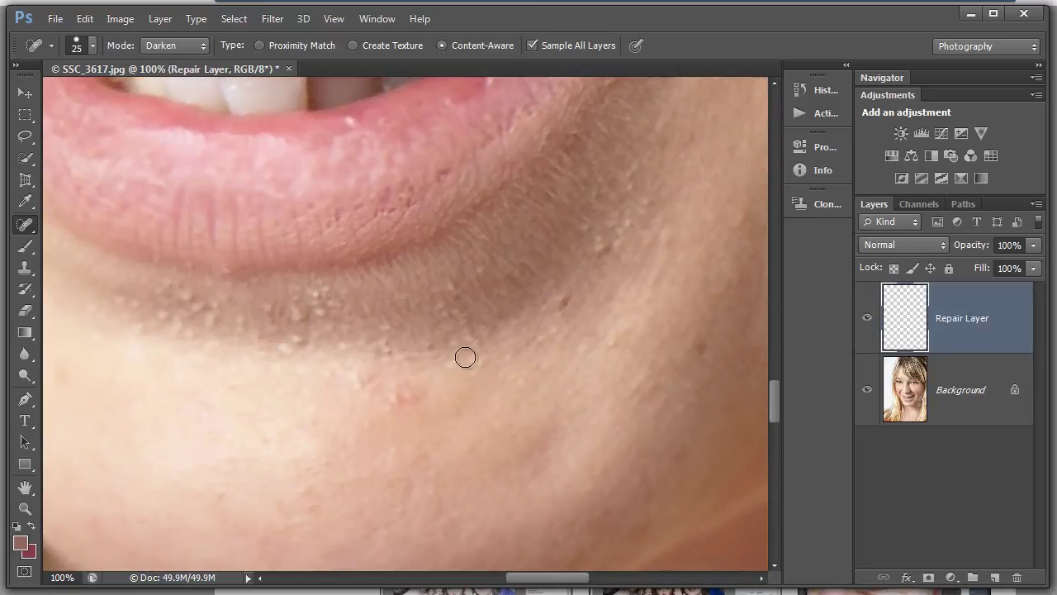
click(602, 246)
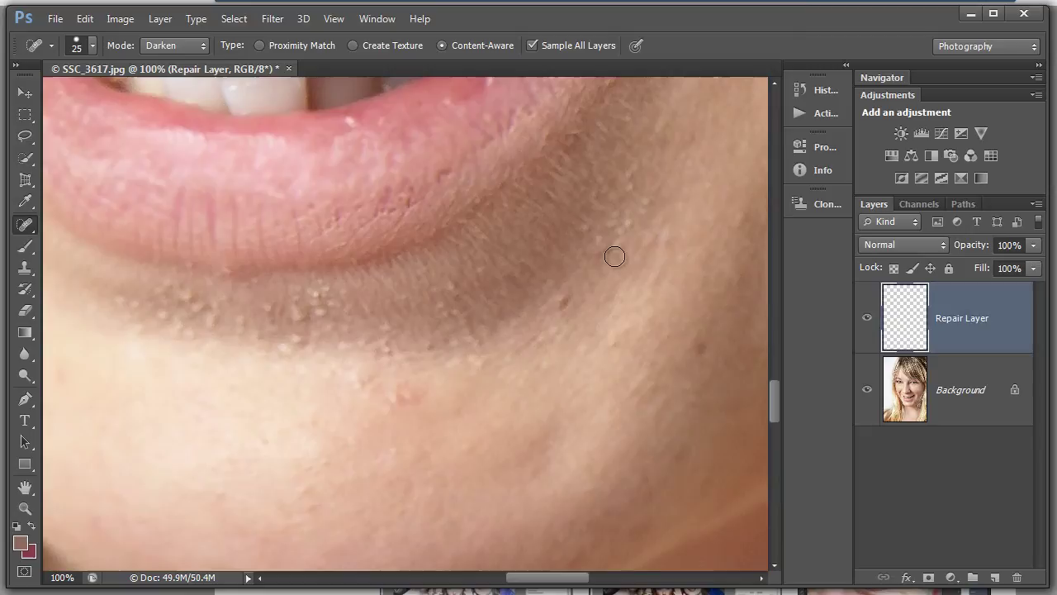
drag(566, 295, 548, 307)
drag(371, 391, 413, 393)
click(300, 307)
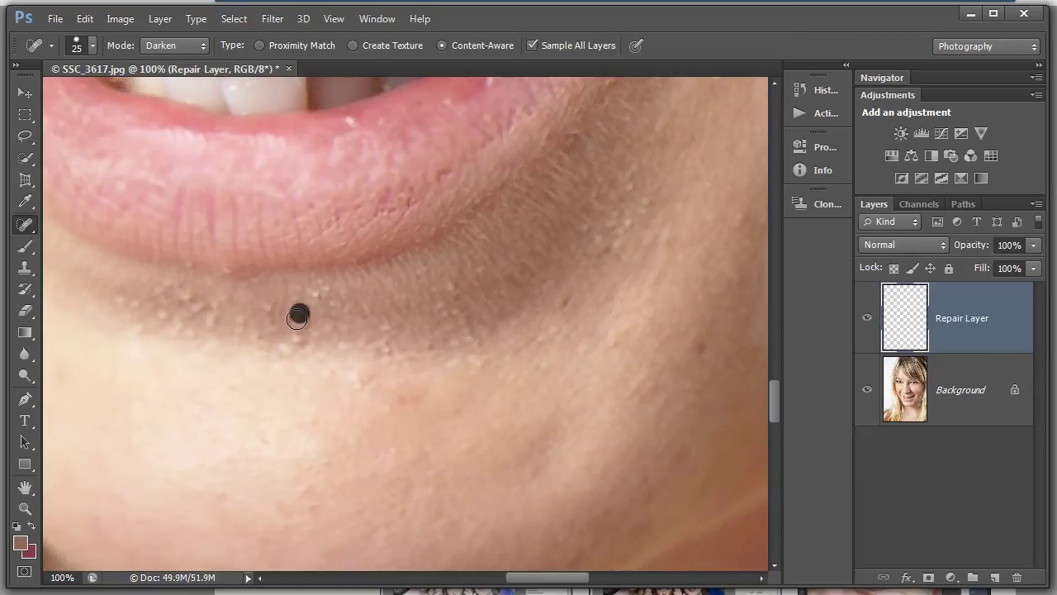
drag(295, 340, 278, 350)
mouse_move(269, 301)
mouse_down()
mouse_move(261, 332)
mouse_move(240, 342)
mouse_up()
Heal the remaining bumps along the lip shadow, on the chin, and near the mouth corner
click(322, 294)
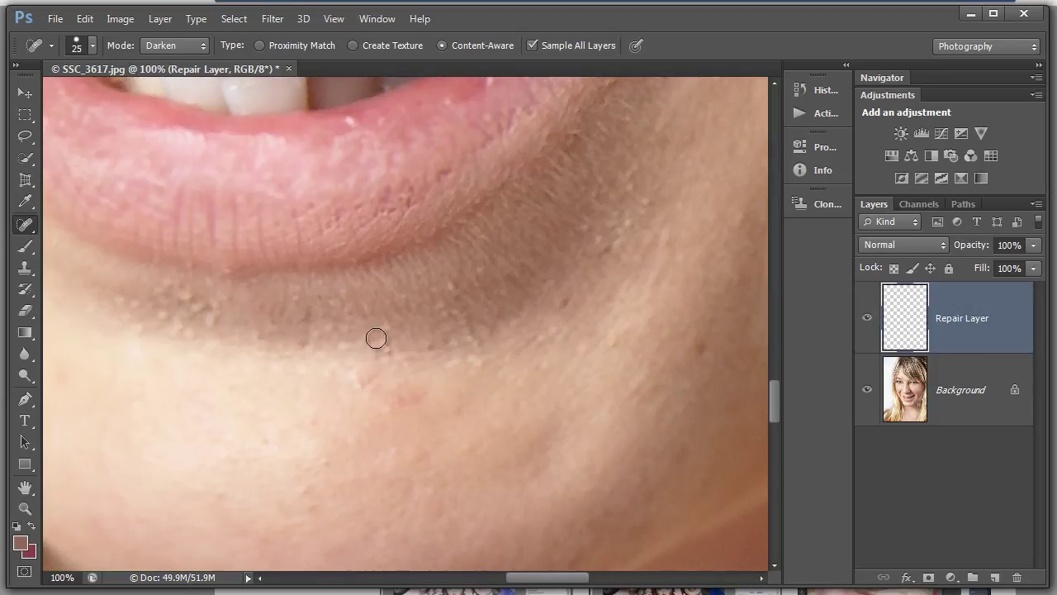
click(382, 347)
click(388, 321)
mouse_move(182, 293)
mouse_down()
mouse_move(213, 320)
mouse_move(195, 332)
mouse_move(170, 317)
mouse_up()
click(196, 332)
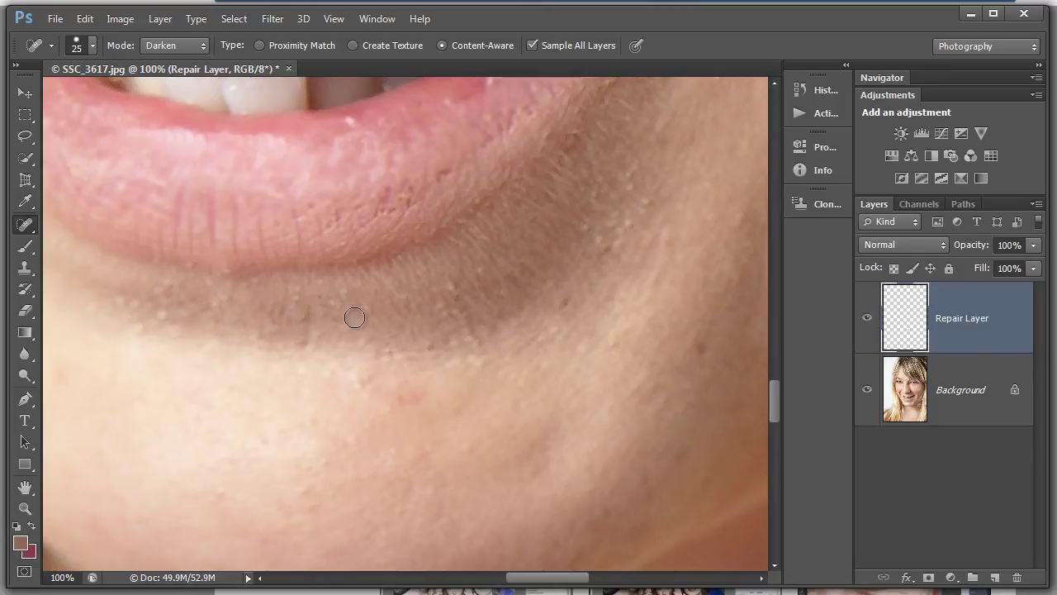
click(446, 290)
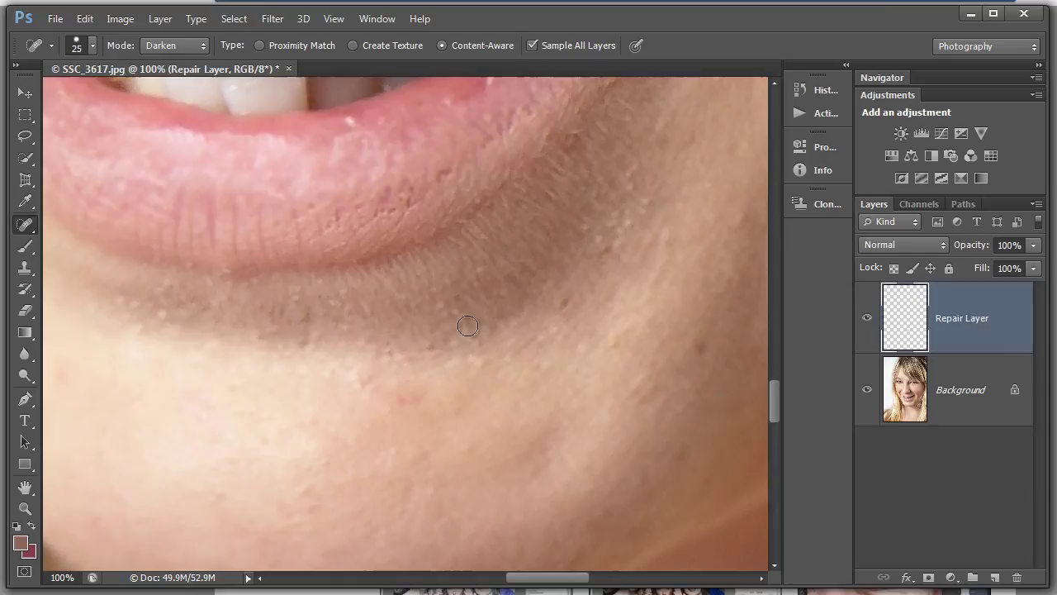
drag(461, 324, 479, 354)
click(474, 361)
click(361, 375)
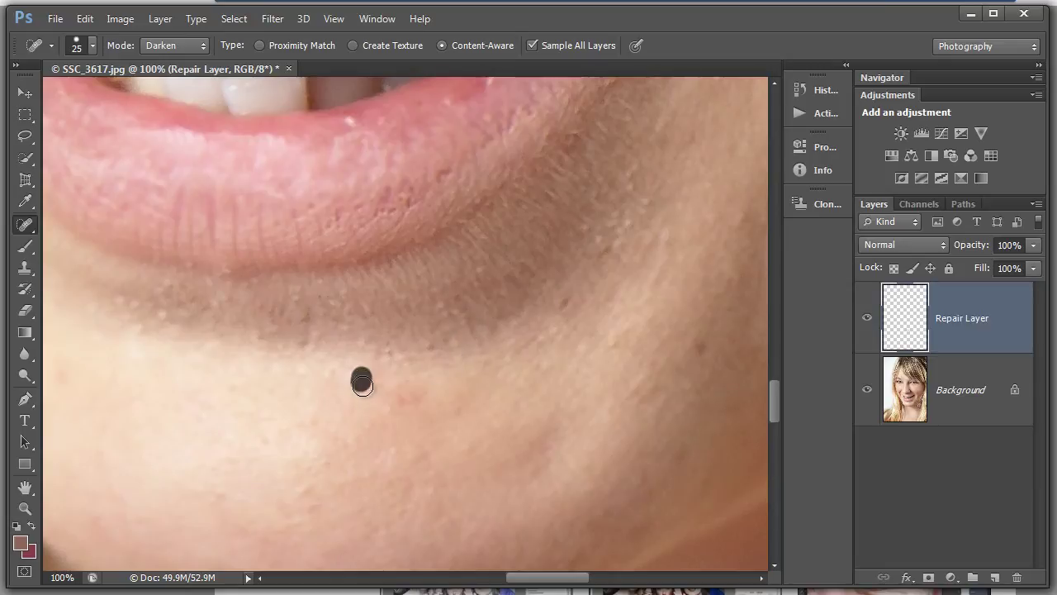
drag(625, 239, 601, 245)
click(587, 231)
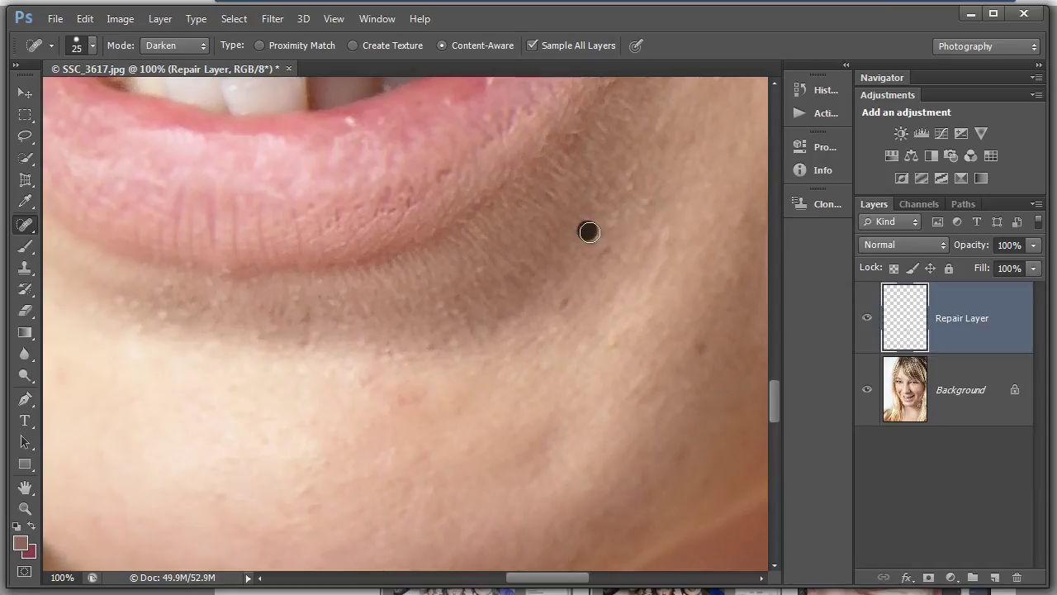
click(641, 199)
click(632, 176)
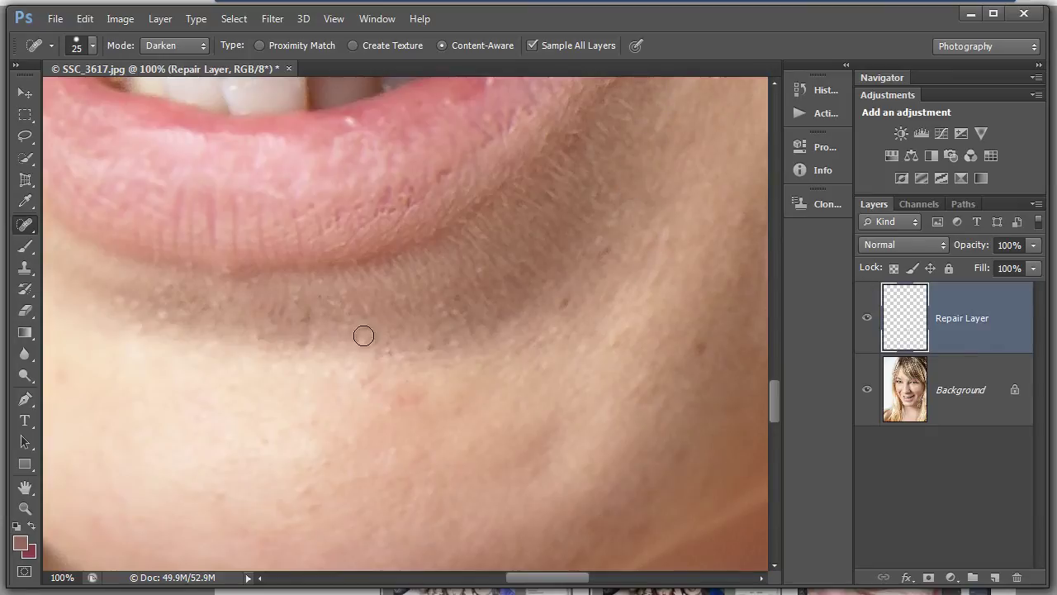
Toggle the Repair Layer's visibility off and on twice, leaving it visible
click(868, 320)
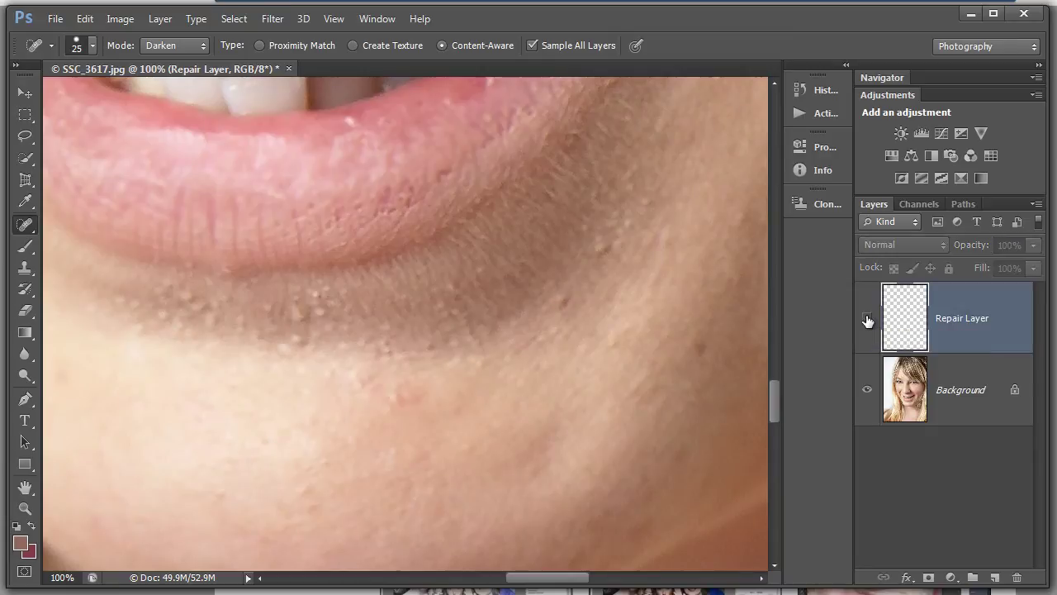
click(867, 319)
click(867, 319)
click(867, 320)
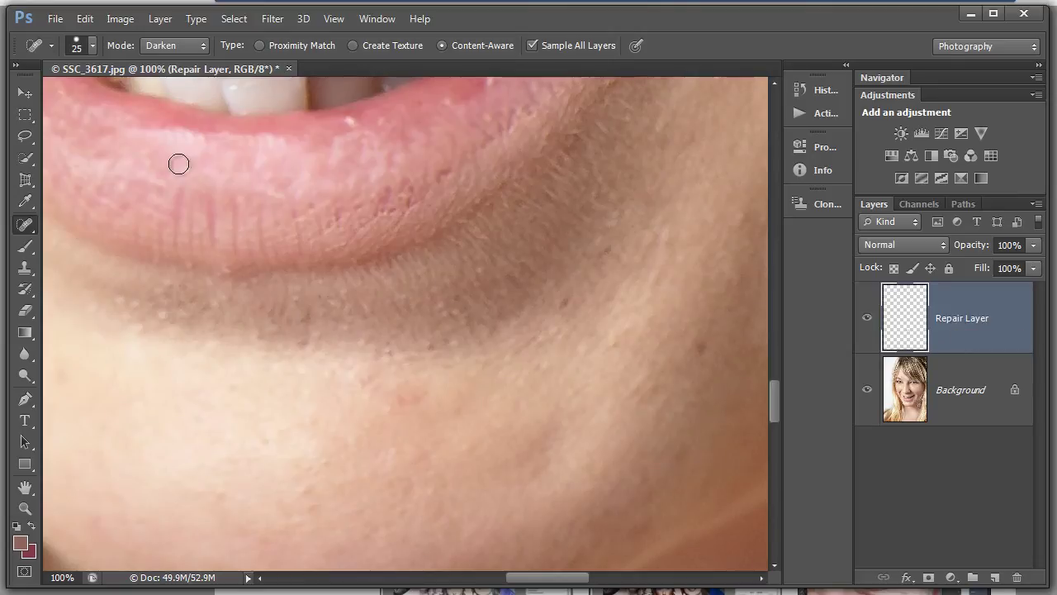
Switch the healing mode to Lighten and heal dark spots below the lip and on the chin
click(204, 46)
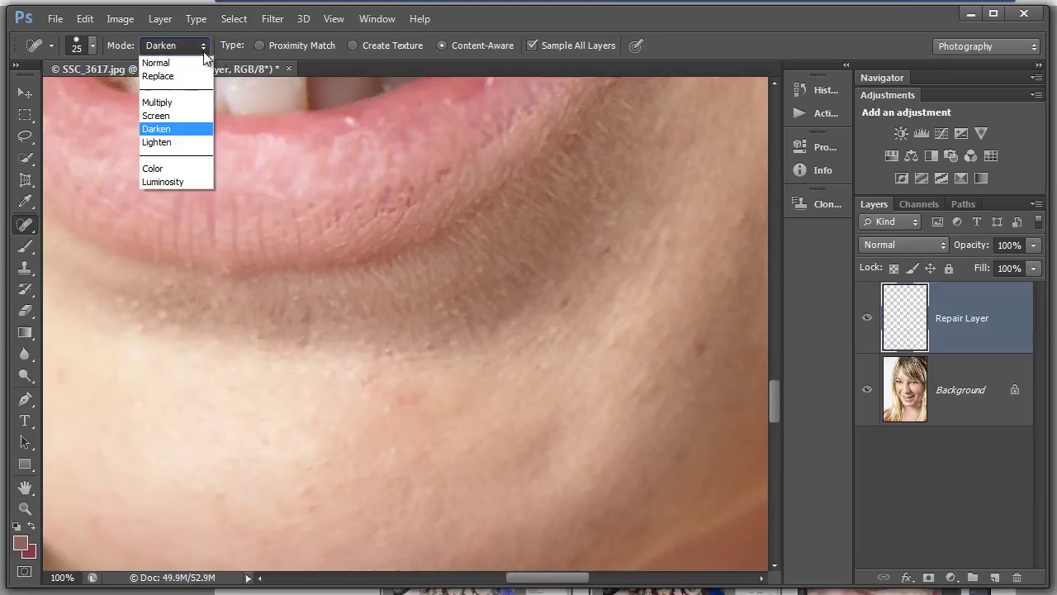
click(173, 142)
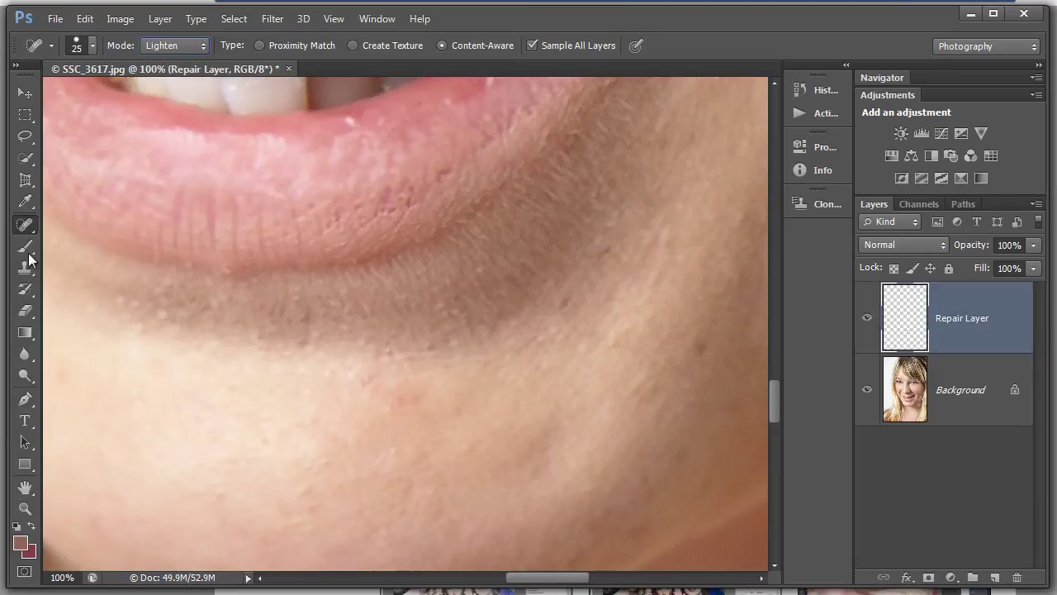
drag(300, 311, 291, 337)
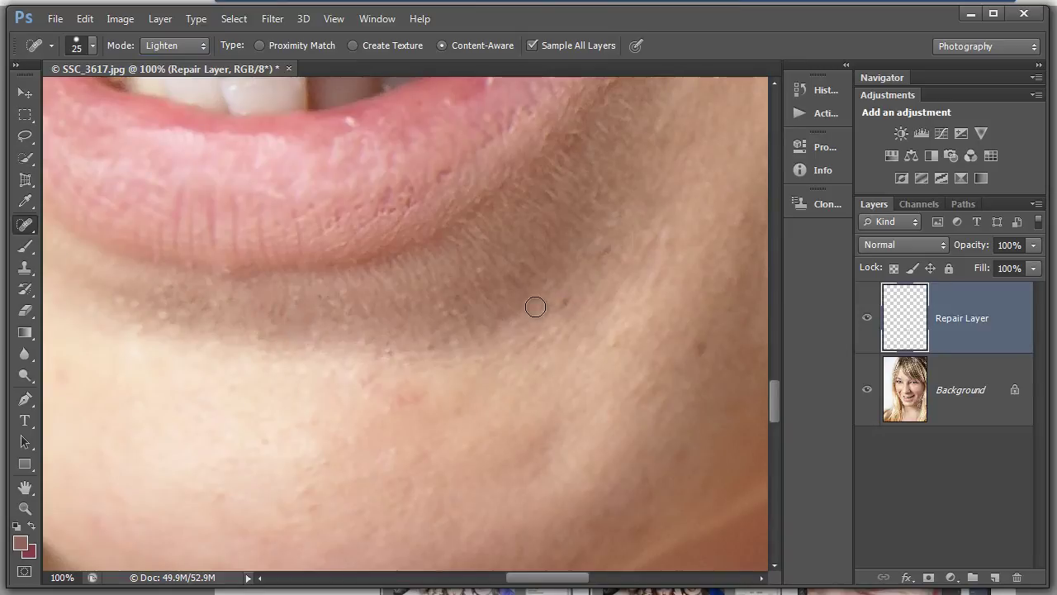
click(561, 301)
click(378, 354)
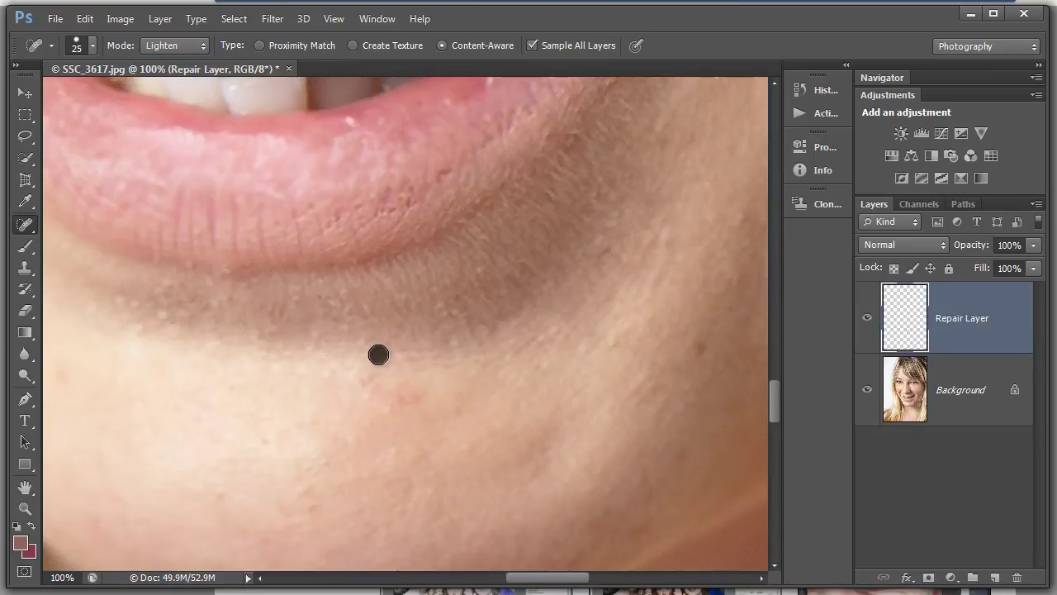
click(200, 302)
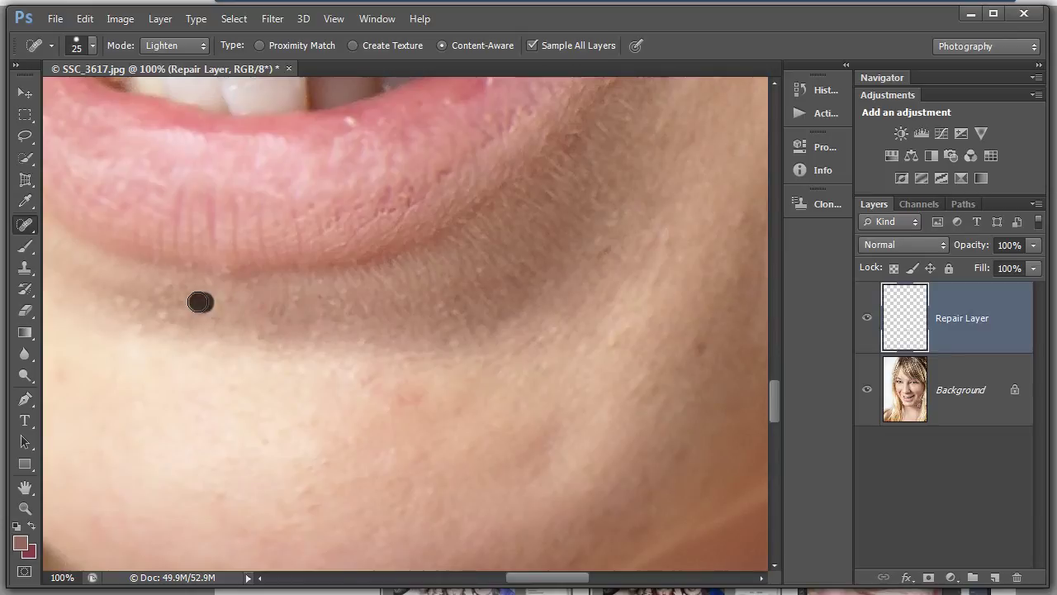
click(279, 328)
Heal dark spots on the right jaw, mouth corner and lower chin, then show the Repair Layer
click(699, 350)
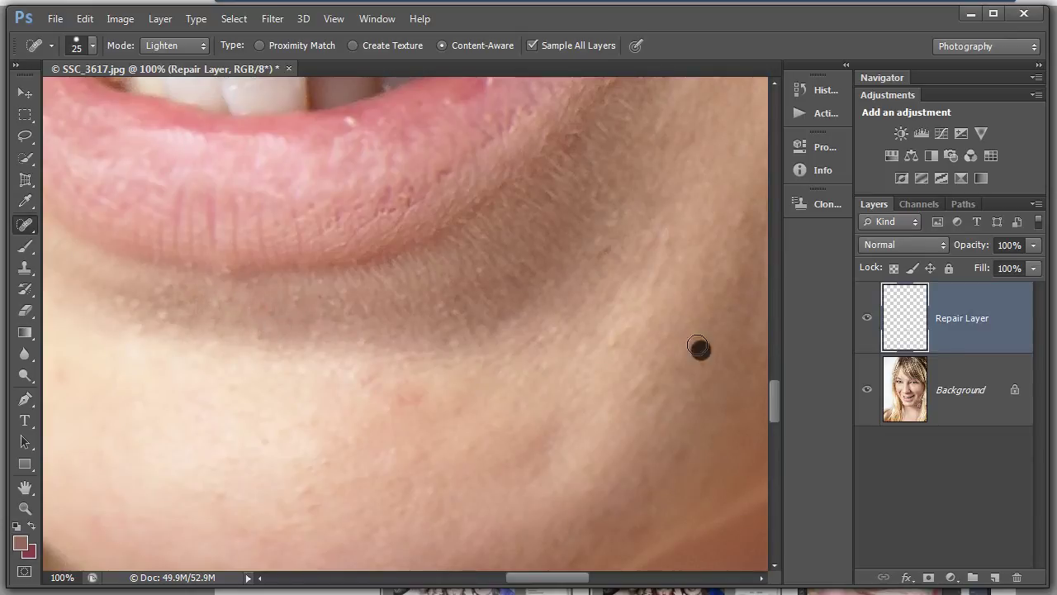
click(608, 253)
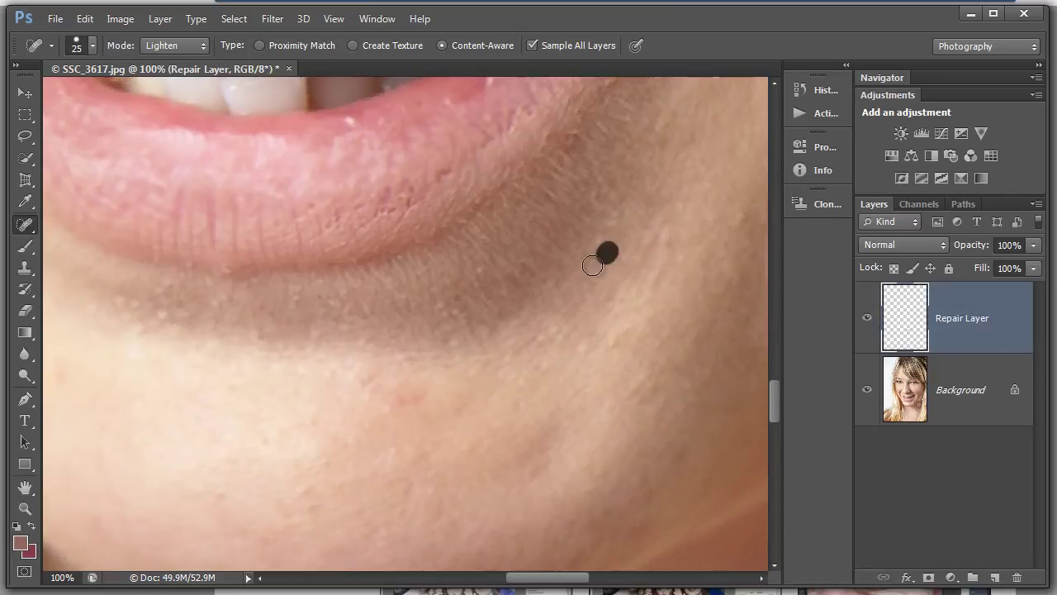
click(467, 307)
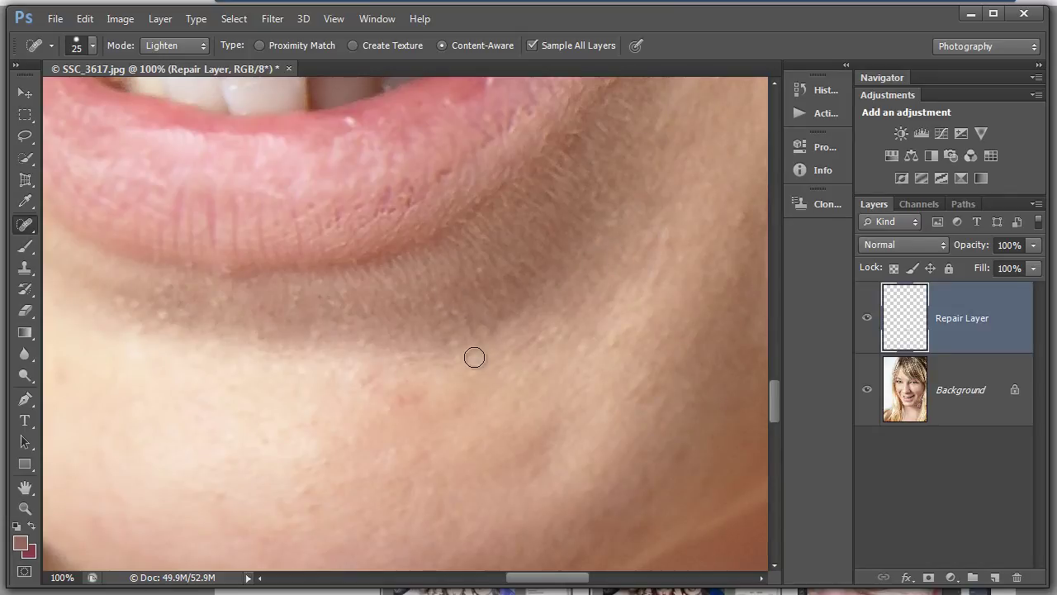
click(405, 401)
drag(422, 399, 456, 399)
click(868, 319)
Lower the Repair Layer opacity to about 29% and pan over the mouth corner and temple to compare
click(1034, 246)
drag(1034, 265, 975, 269)
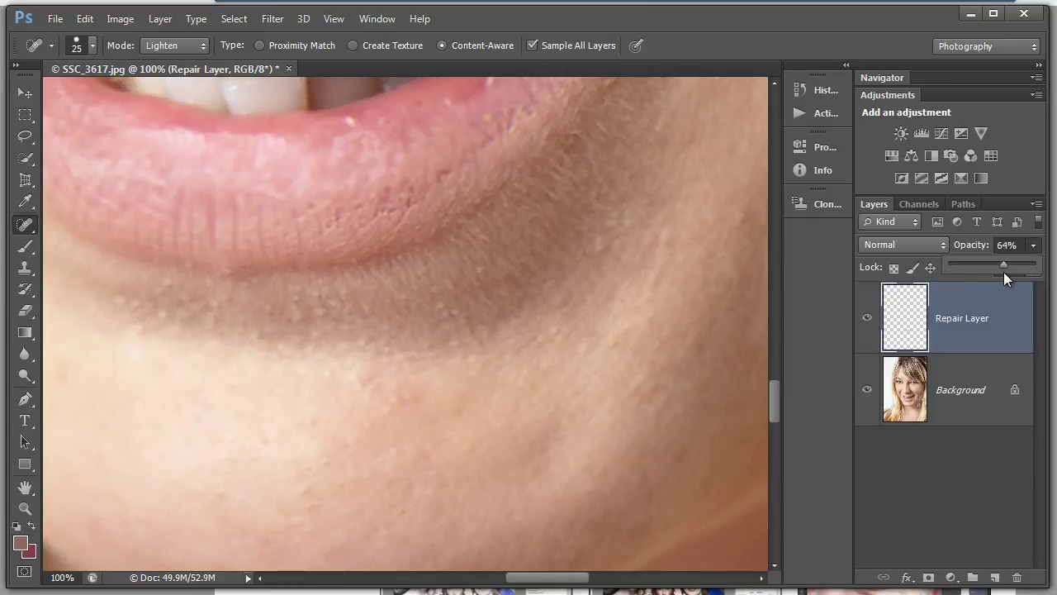
drag(999, 273, 964, 274)
drag(685, 234, 353, 566)
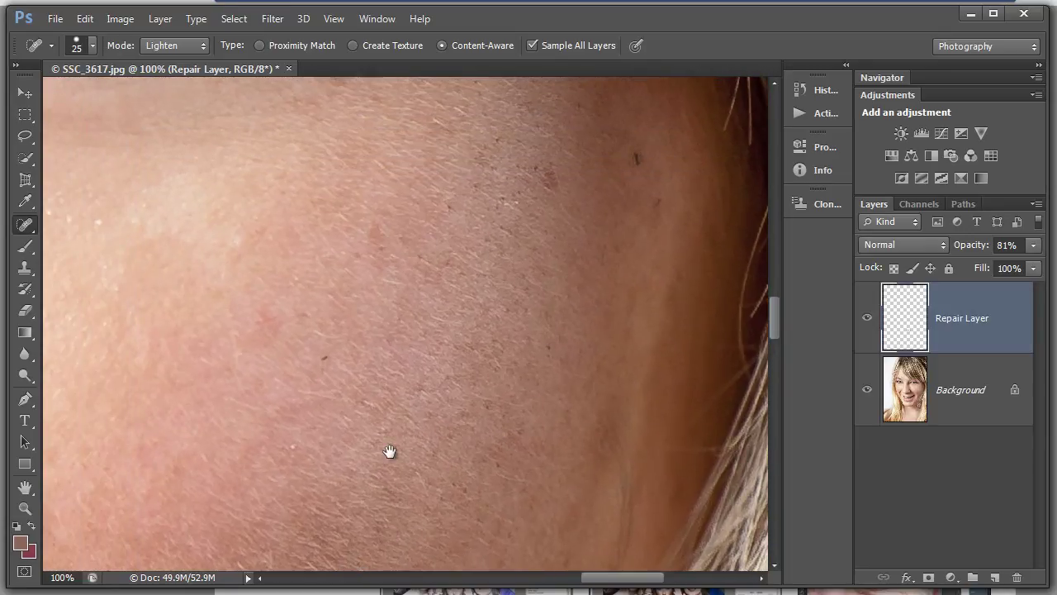
drag(389, 451, 398, 486)
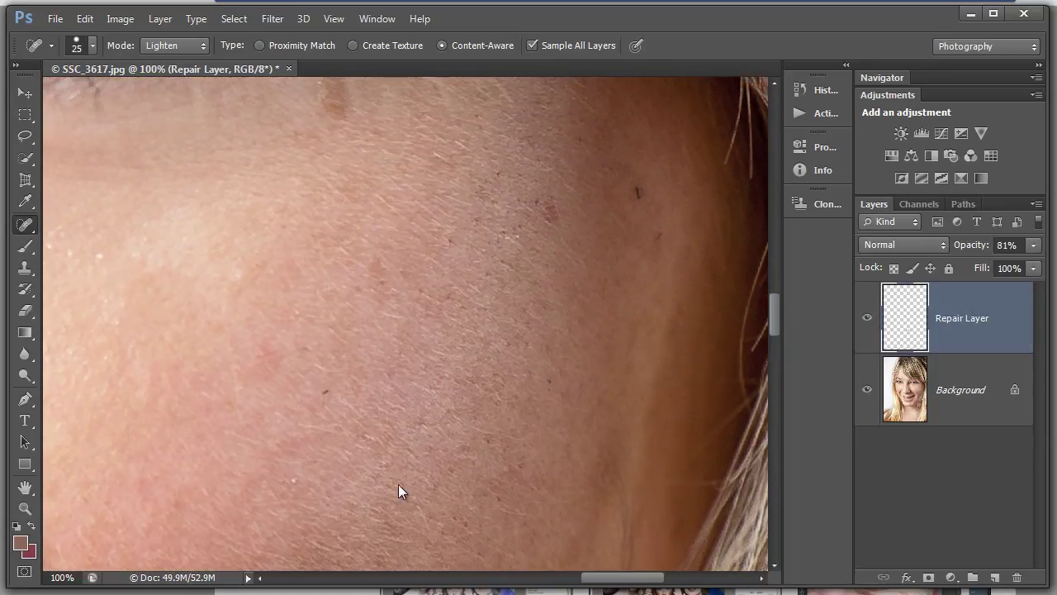
click(1035, 245)
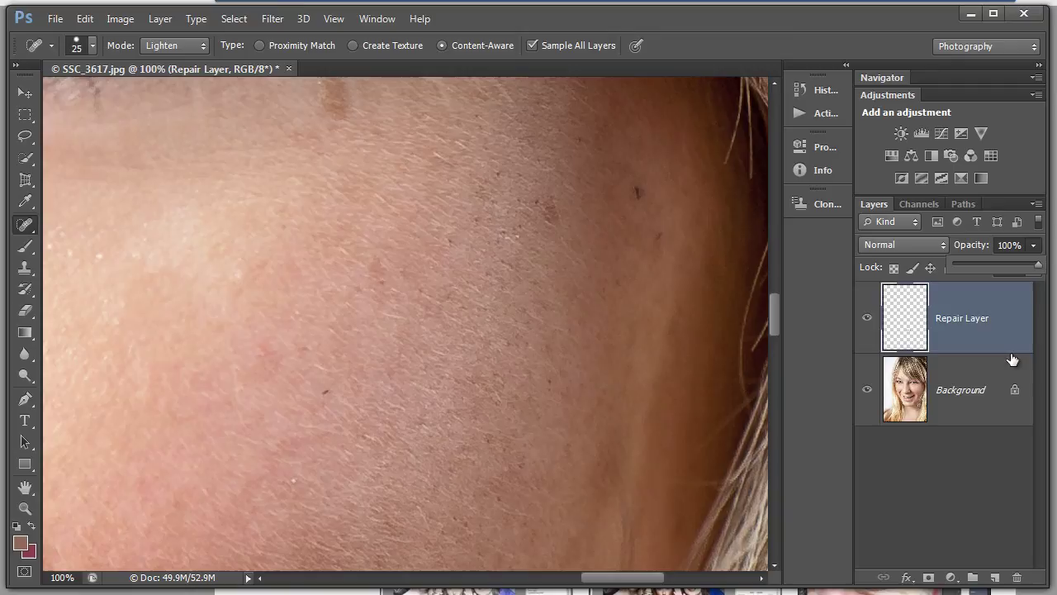
Zoom to 200%, shrink the brush to 10 pixels, and heal the first dark spots and mole
key(ctrl+plus)
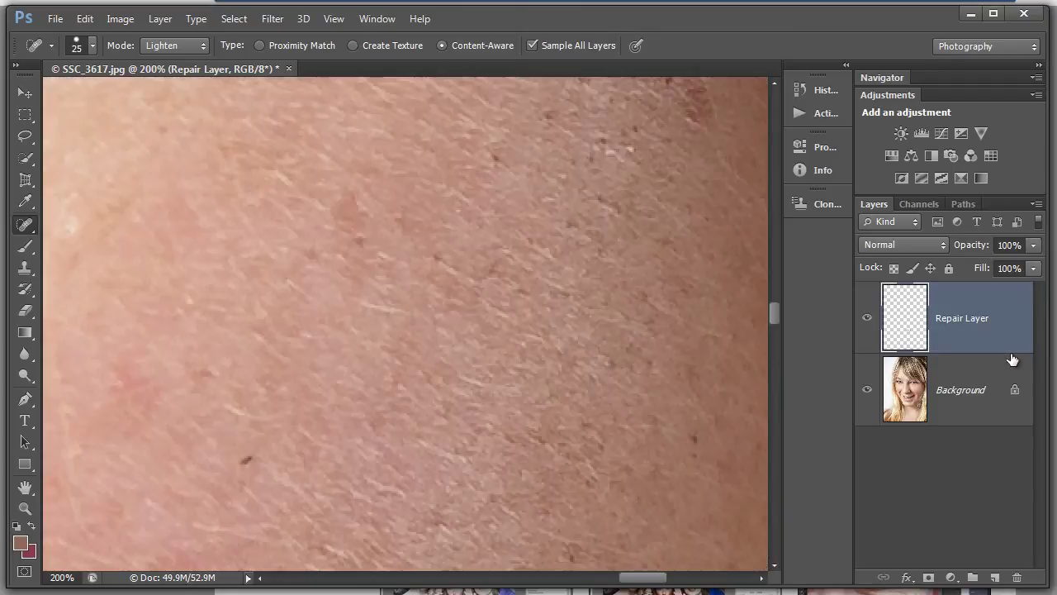
drag(449, 342, 376, 202)
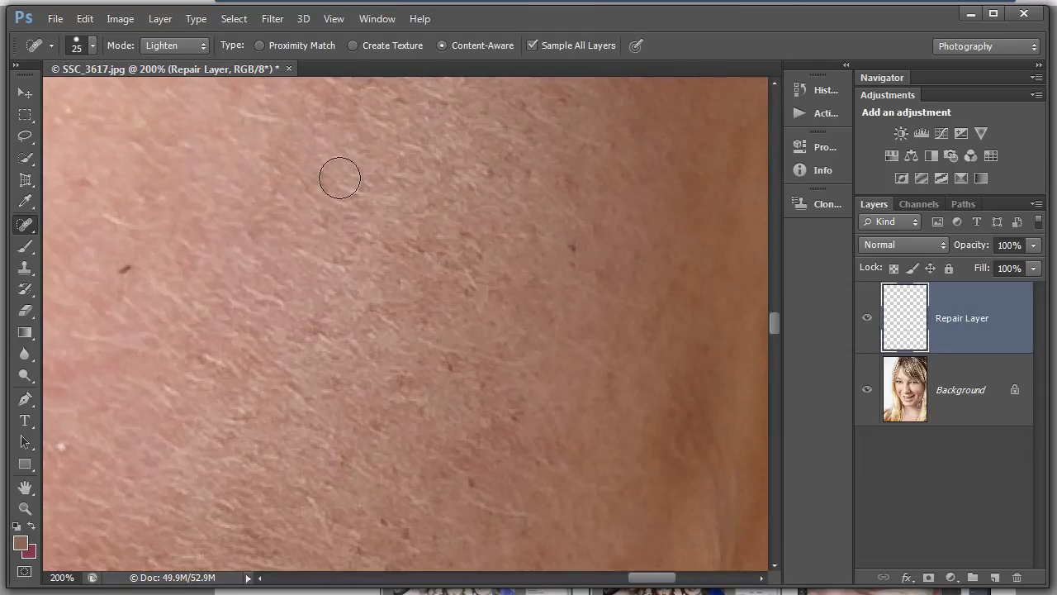
key(bracketleft)
key(bracketleft)
key(bracketleft)
click(573, 247)
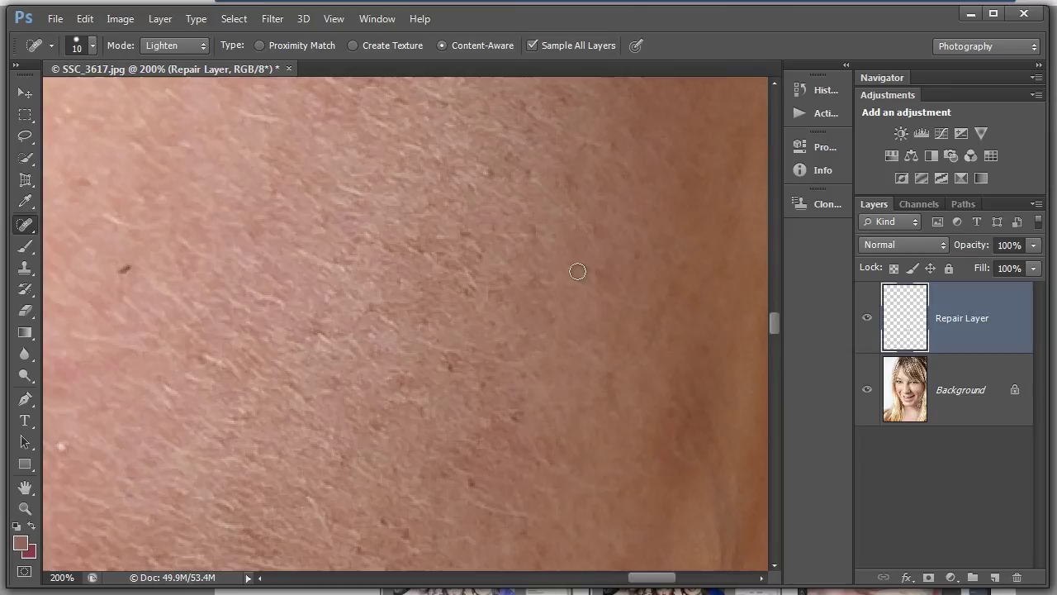
click(124, 269)
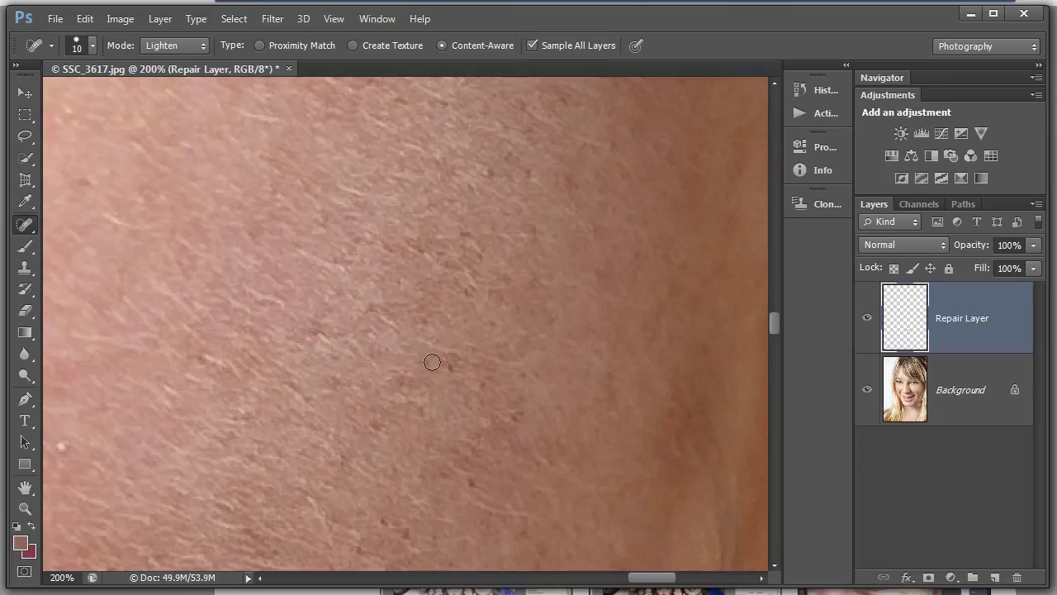
drag(453, 374, 450, 363)
drag(412, 241, 439, 255)
Heal the remaining small dark spots and marks, finishing with the dark mole
click(465, 286)
drag(441, 264, 472, 285)
drag(377, 242, 375, 256)
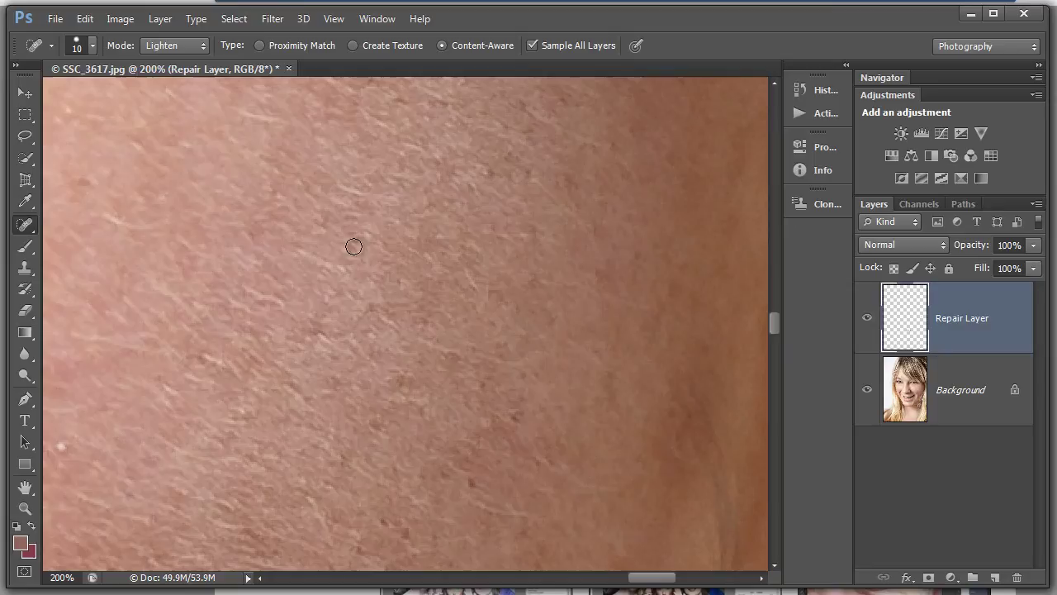
click(353, 246)
click(487, 170)
click(467, 169)
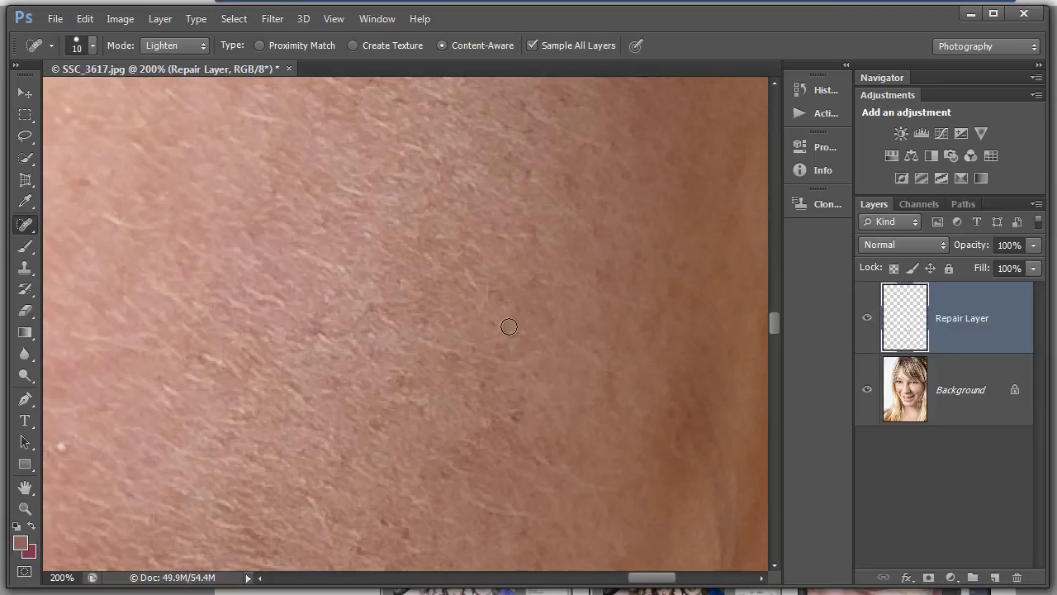
click(510, 411)
click(506, 351)
drag(460, 381, 518, 158)
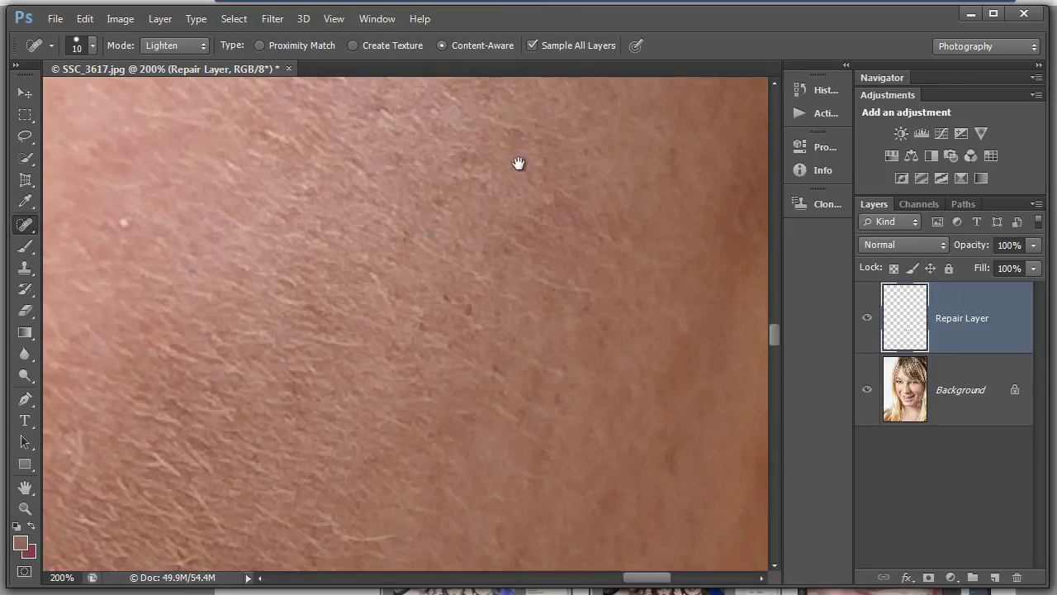
drag(456, 311, 487, 323)
Switch the healing mode back to Darken and dab out four more blemishes
click(204, 48)
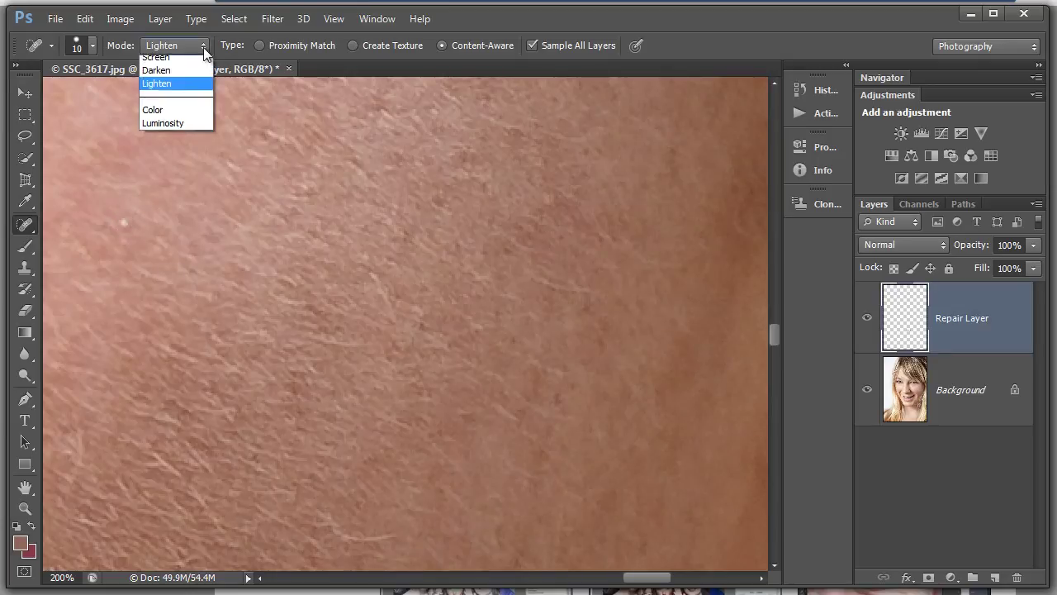
click(175, 129)
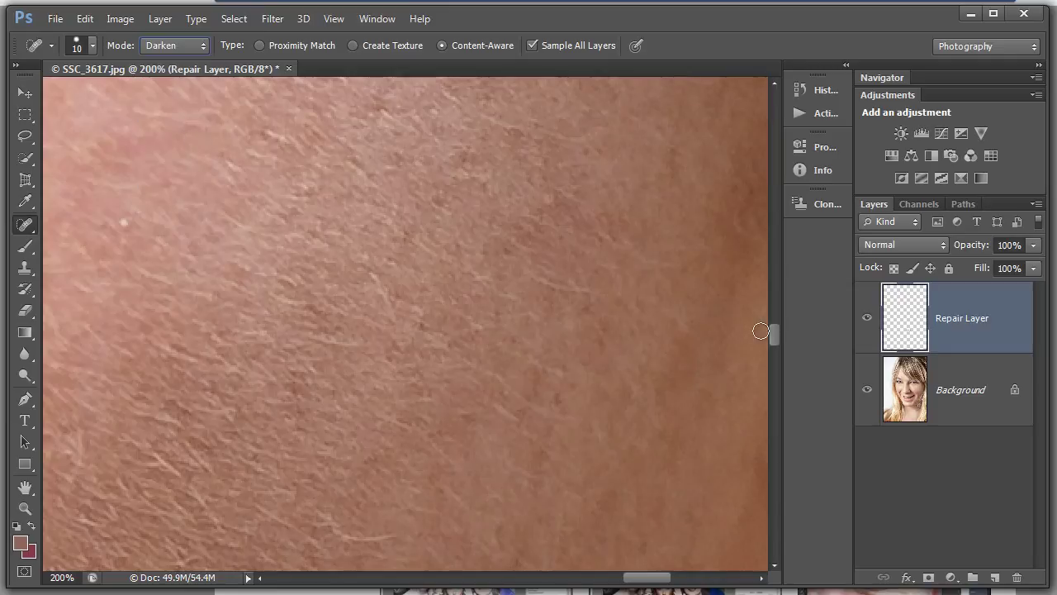
click(125, 219)
drag(374, 275, 390, 330)
click(392, 287)
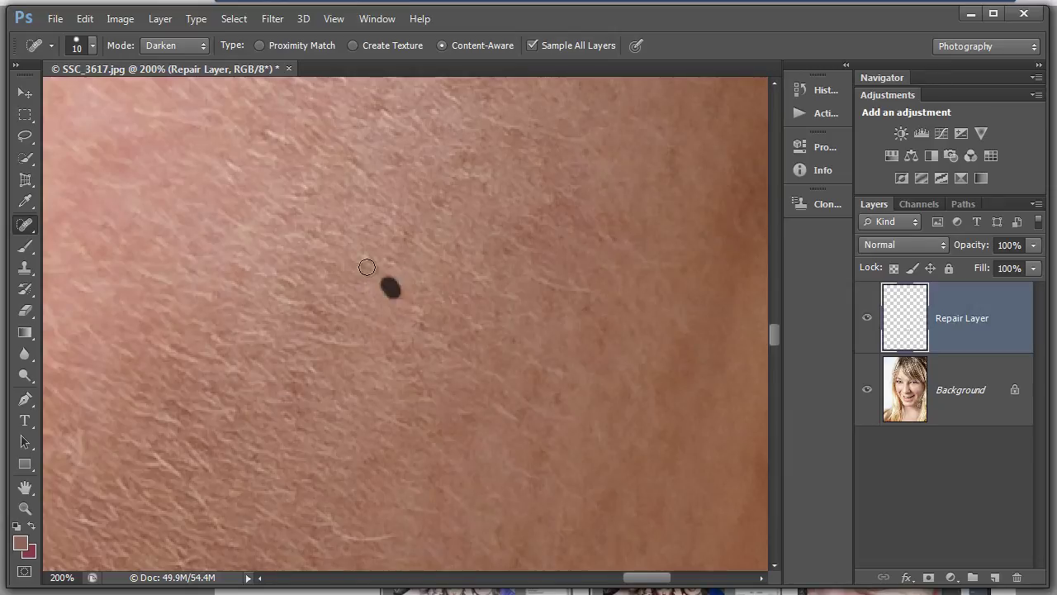
drag(392, 299, 413, 314)
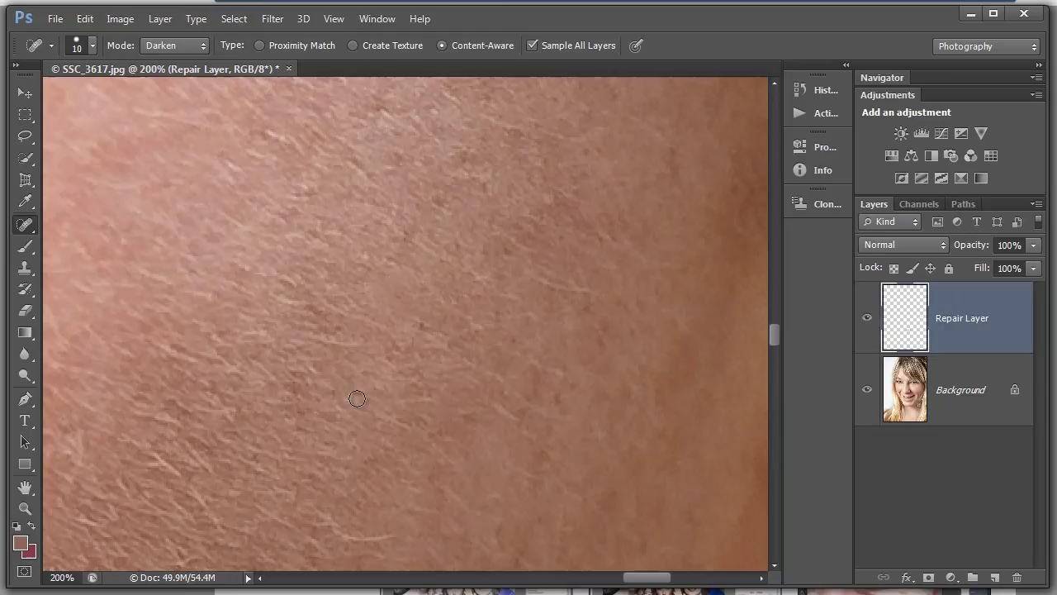
Toggle the Repair Layer off, on, and off again to compare with the original skin
click(867, 319)
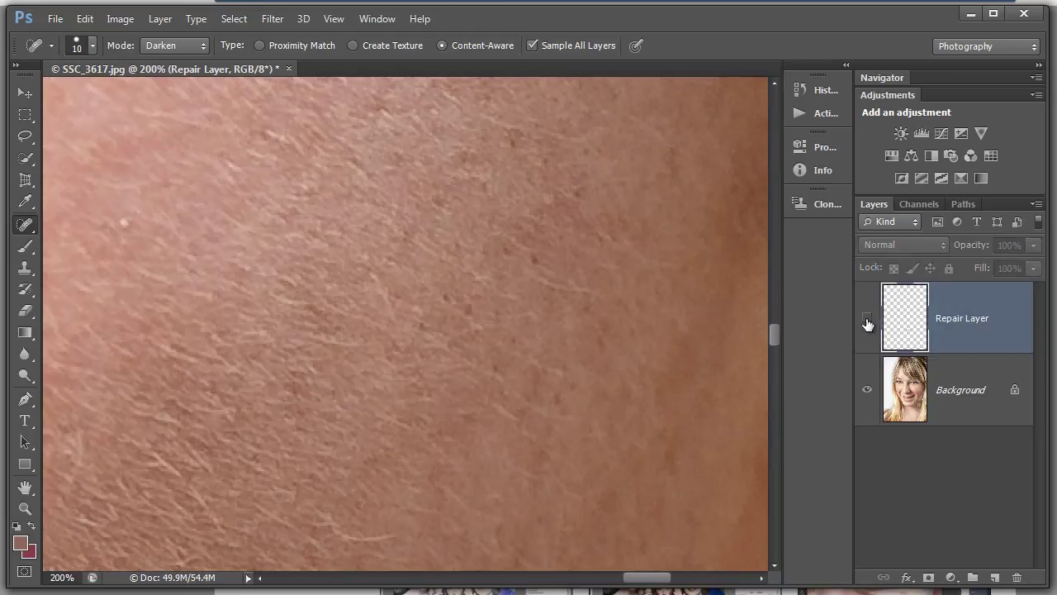
click(868, 319)
click(868, 320)
Show the Repair Layer, revert the last two healing strokes in History, and pan to new skin
click(868, 320)
click(818, 90)
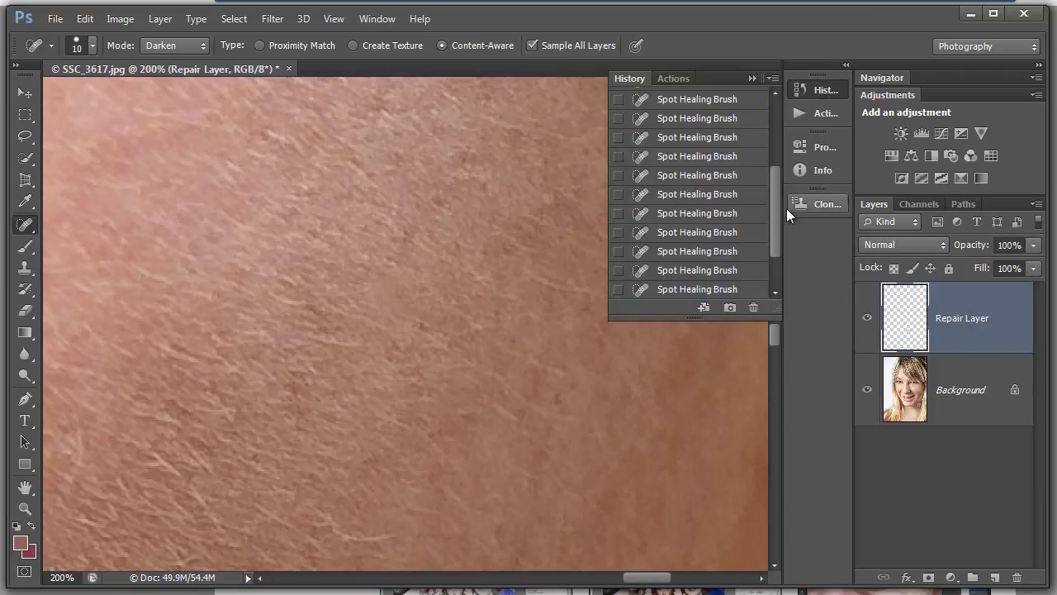
click(698, 251)
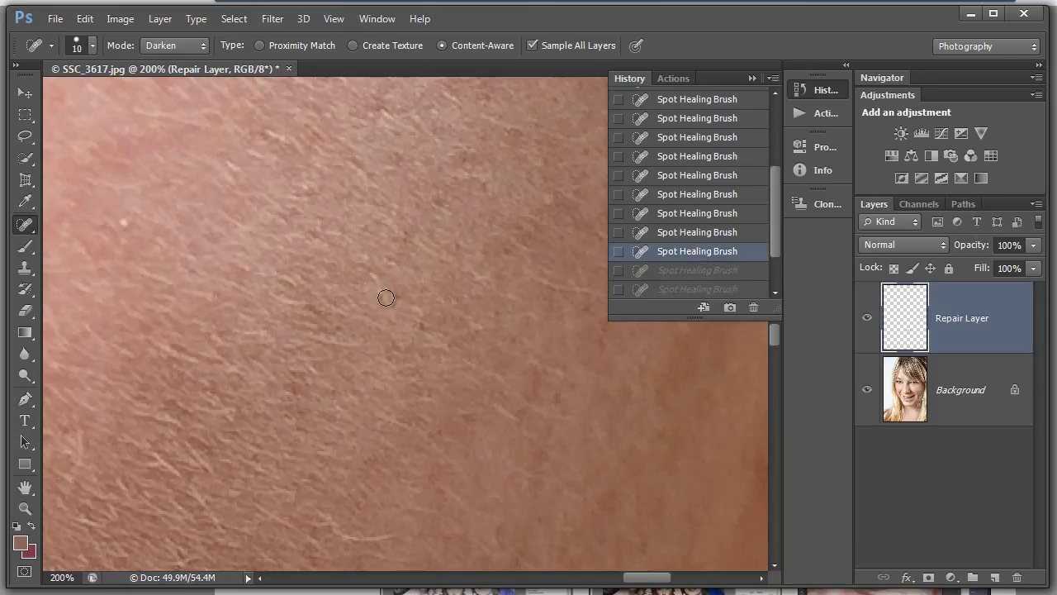
click(752, 78)
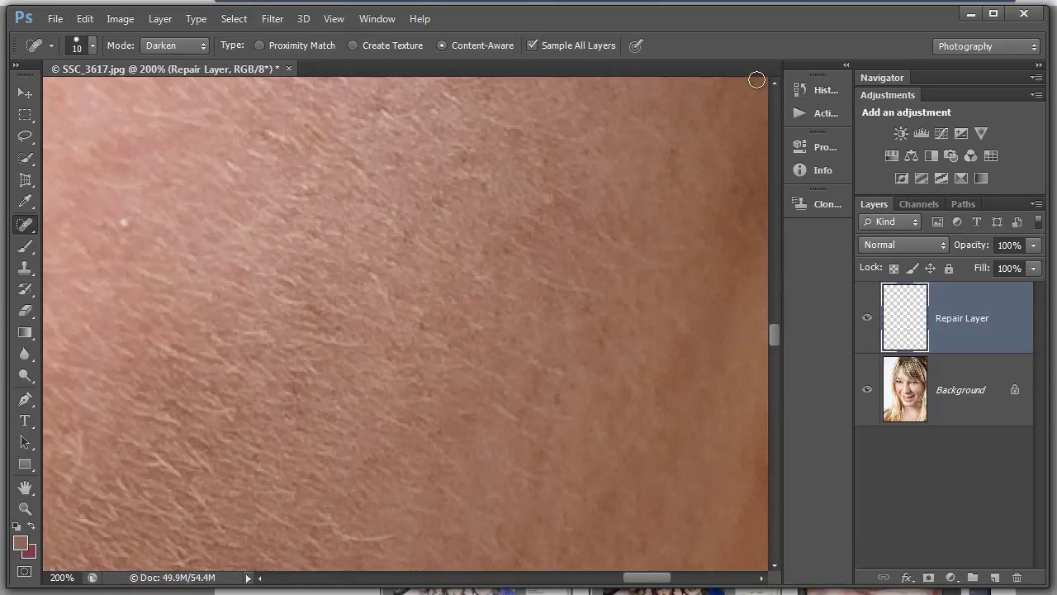
mouse_move(389, 248)
mouse_down()
mouse_move(502, 241)
mouse_move(475, 228)
mouse_move(486, 201)
mouse_move(583, 392)
mouse_move(442, 429)
mouse_move(394, 331)
mouse_up()
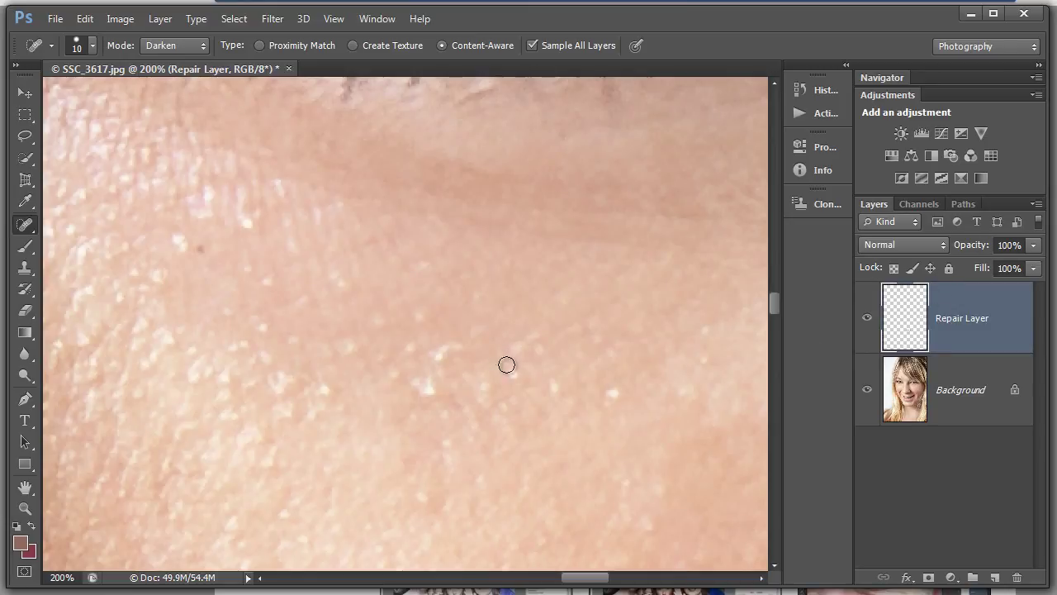
Heal the bright specks and streaks across the cheek
drag(506, 364, 519, 380)
drag(394, 267, 451, 380)
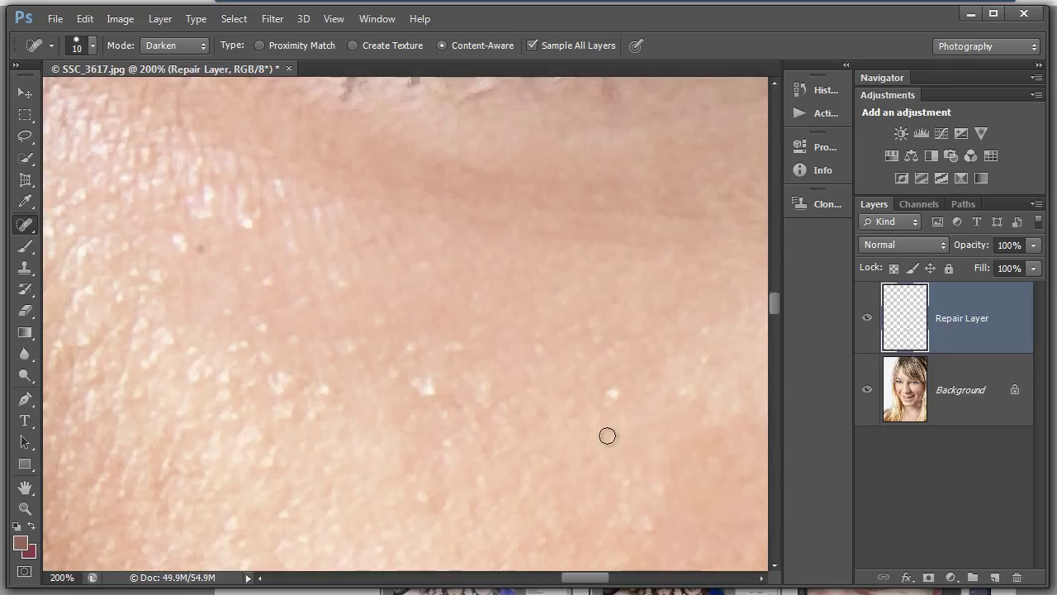
click(450, 351)
drag(414, 346, 432, 395)
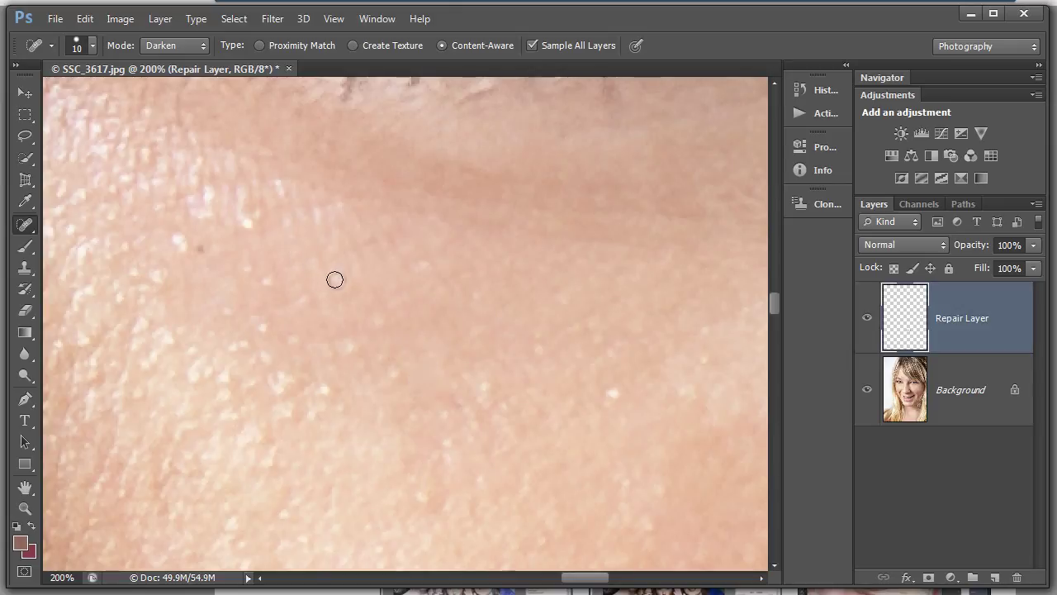
mouse_move(333, 266)
mouse_down()
mouse_move(353, 311)
mouse_move(326, 328)
mouse_move(359, 386)
mouse_up()
drag(613, 392, 613, 394)
click(252, 221)
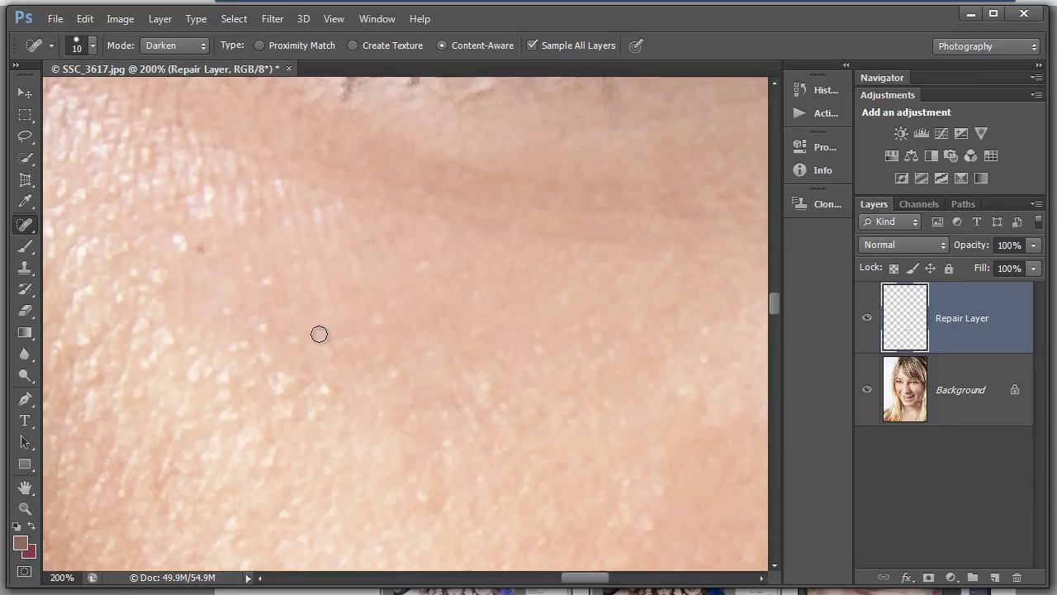
click(327, 389)
Heal the remaining bright marks and specks, then hide the Background layer
drag(180, 237, 188, 257)
click(200, 249)
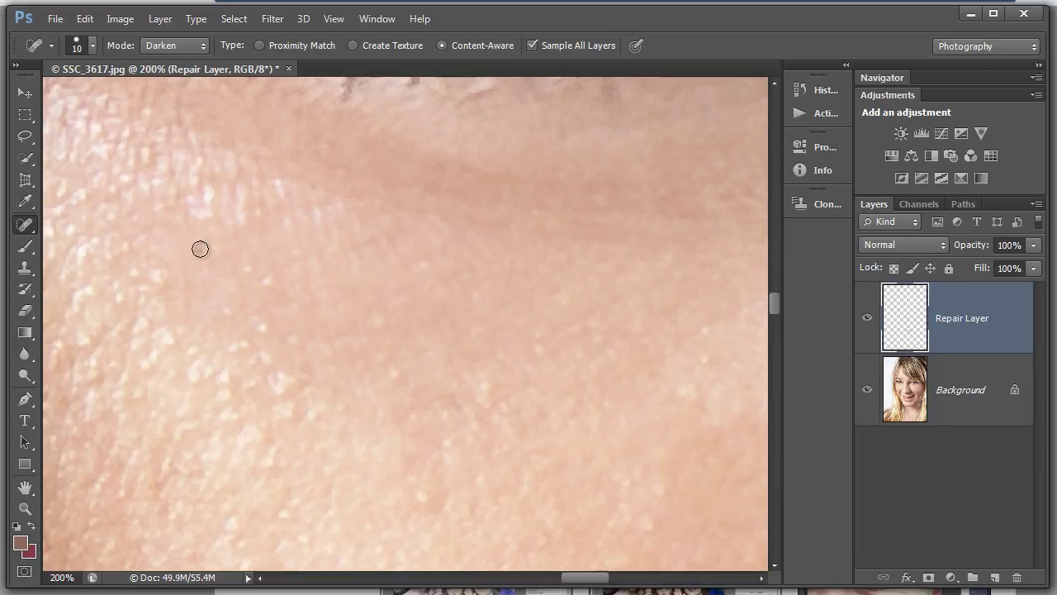
click(245, 266)
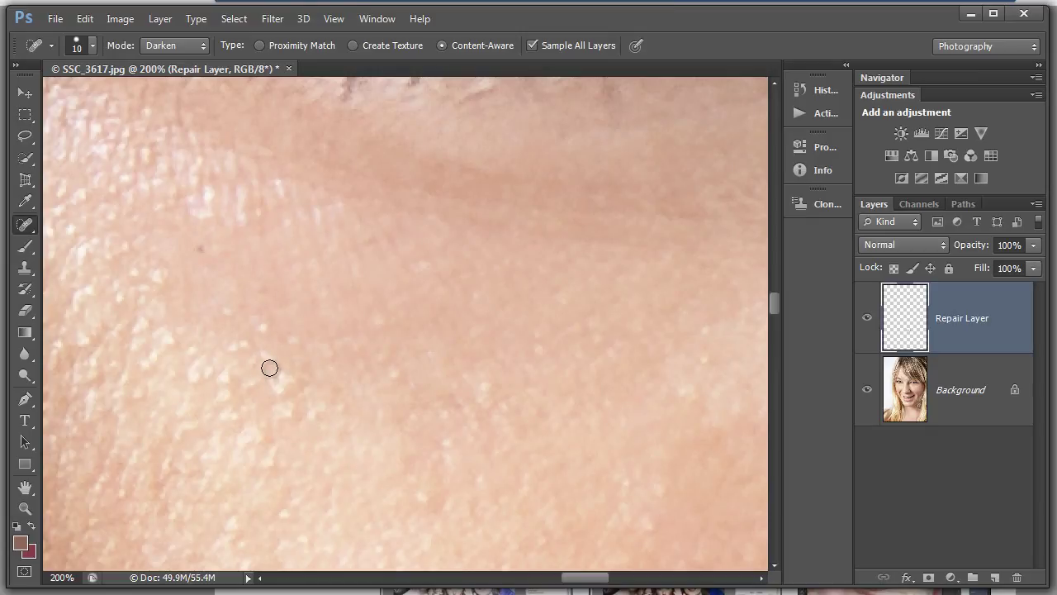
mouse_move(271, 364)
mouse_down()
mouse_move(281, 388)
mouse_move(285, 376)
mouse_move(263, 336)
mouse_up()
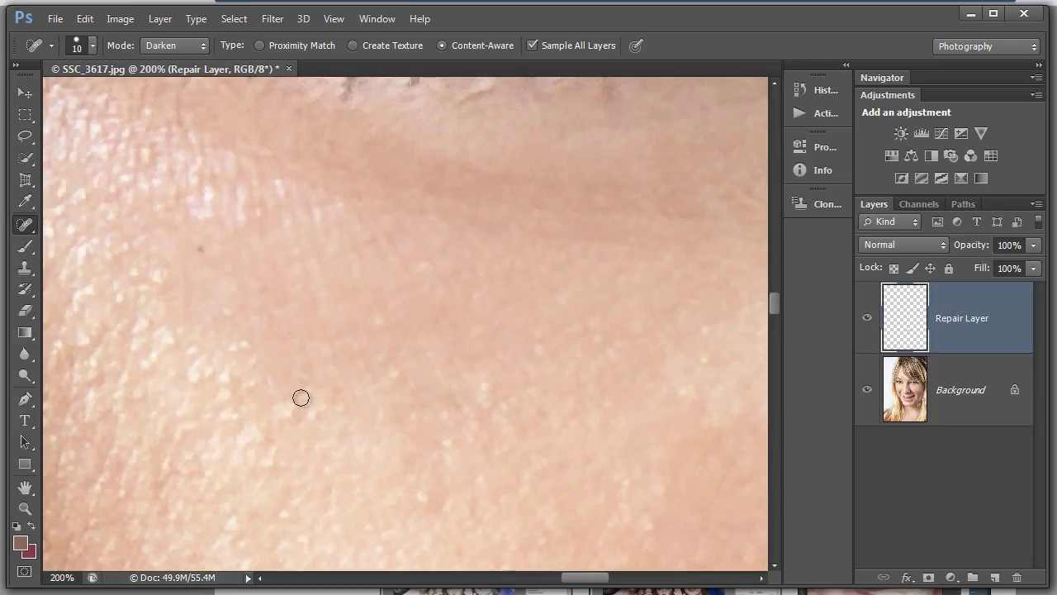
drag(297, 398, 286, 425)
drag(498, 394, 332, 198)
drag(471, 322, 493, 335)
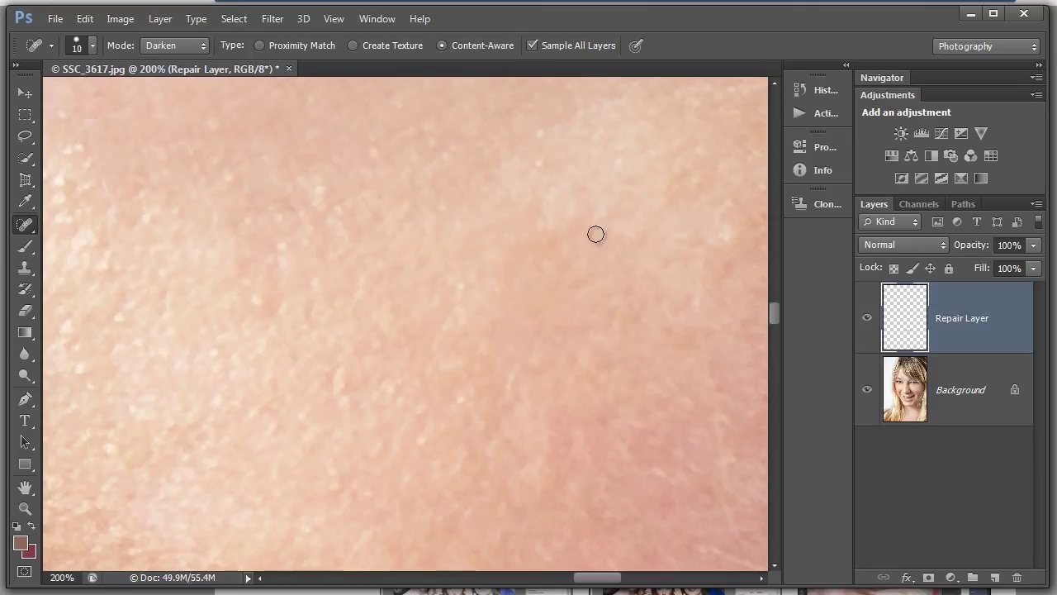
drag(724, 230, 724, 248)
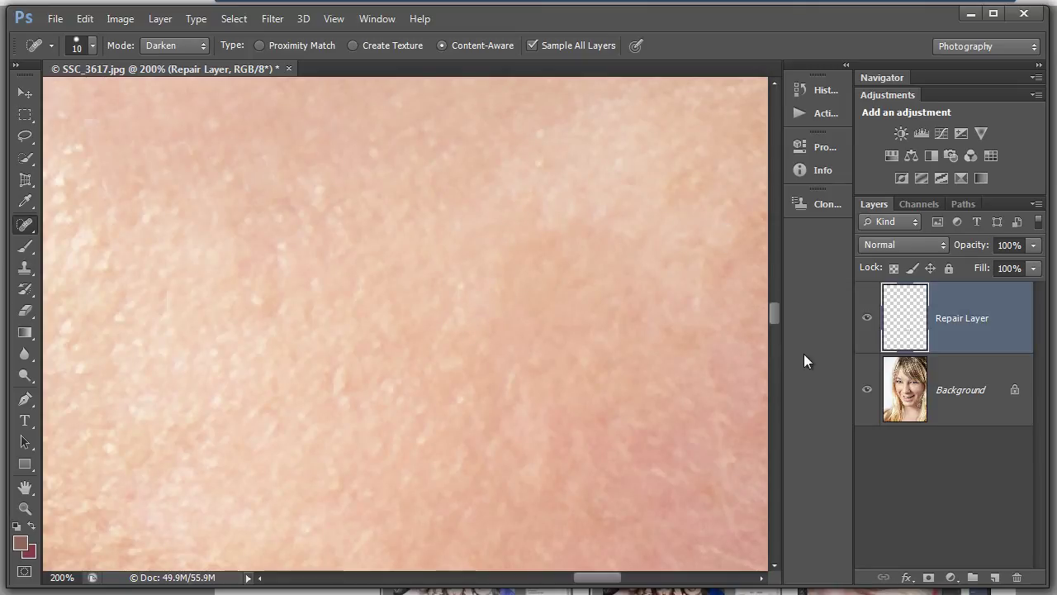
click(868, 389)
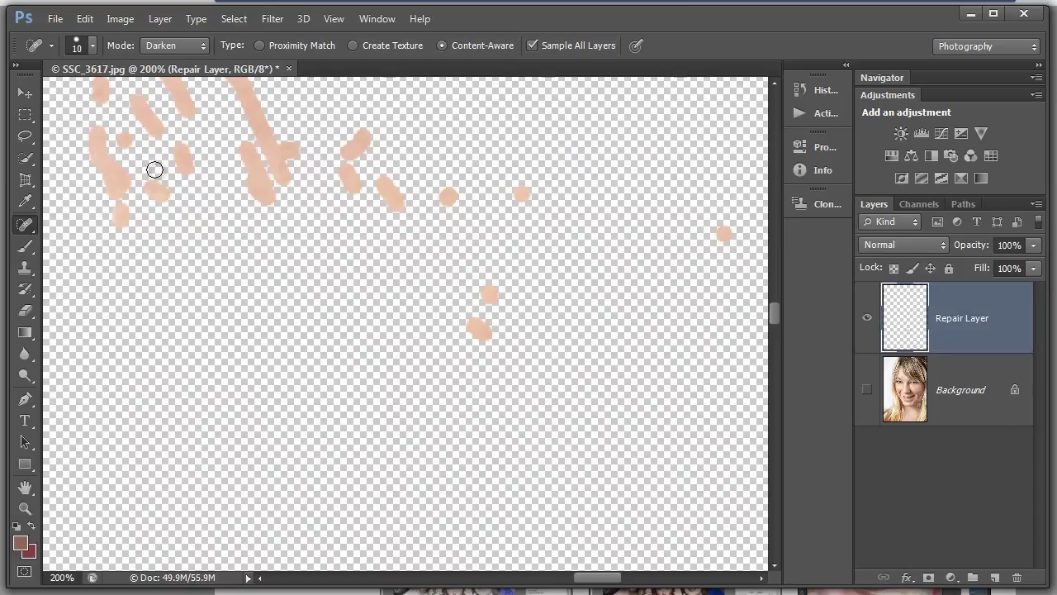
Pan across the isolated Repair Layer to inspect its healing dabs, ending on the forehead
drag(306, 295, 267, 165)
drag(397, 397, 35, 323)
drag(350, 397, 68, 391)
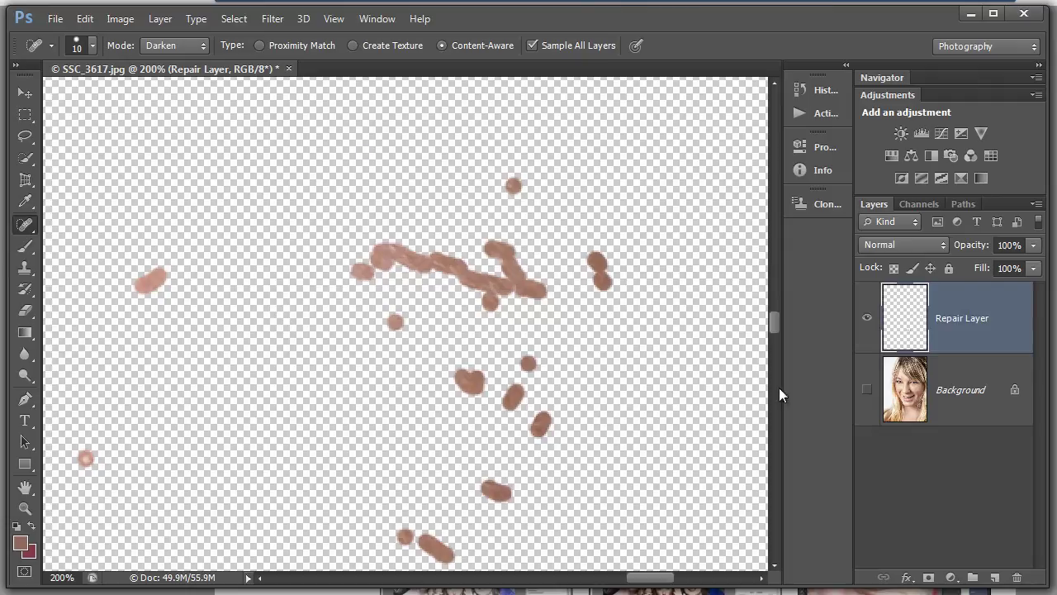
Show the Background photo, then toggle the Repair Layer off and on to compare before and after
click(867, 390)
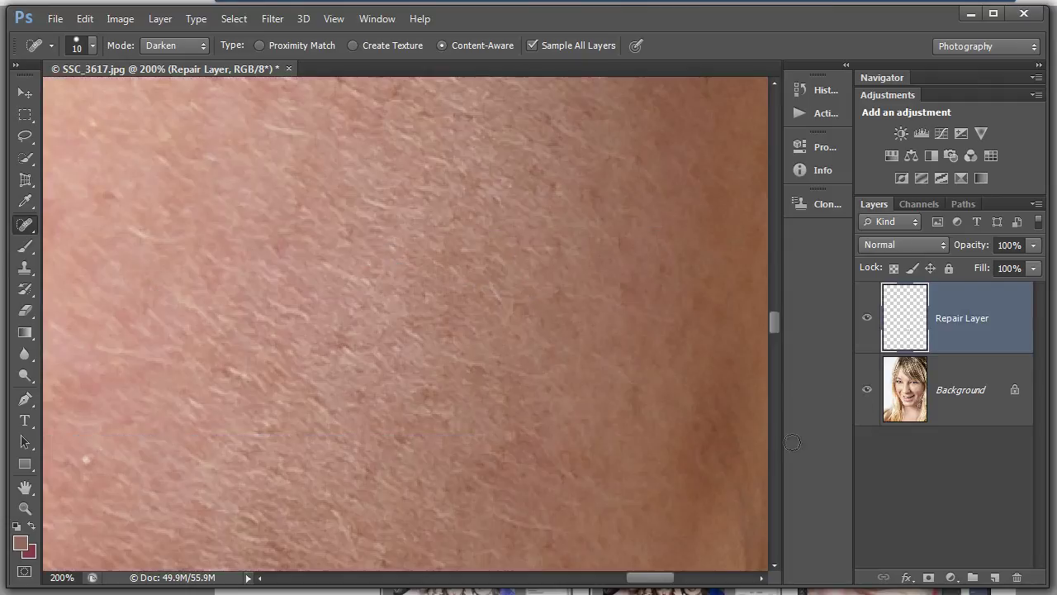
click(869, 319)
click(869, 319)
click(869, 318)
Fit the whole portrait on screen and compare it with and without the Repair Layer, leaving it visible
key(ctrl+0)
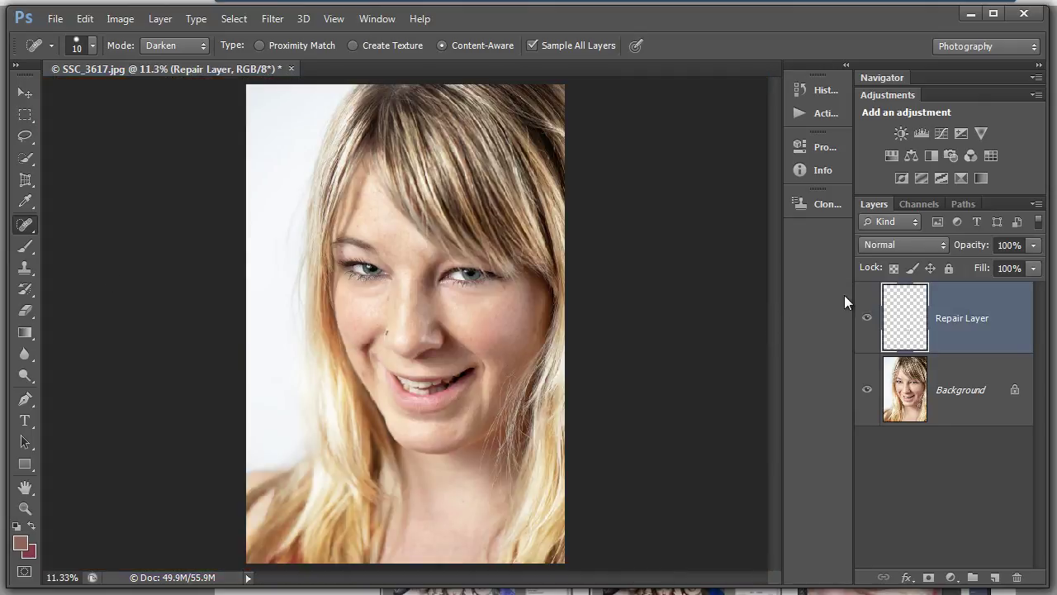
click(869, 319)
click(869, 319)
click(869, 319)
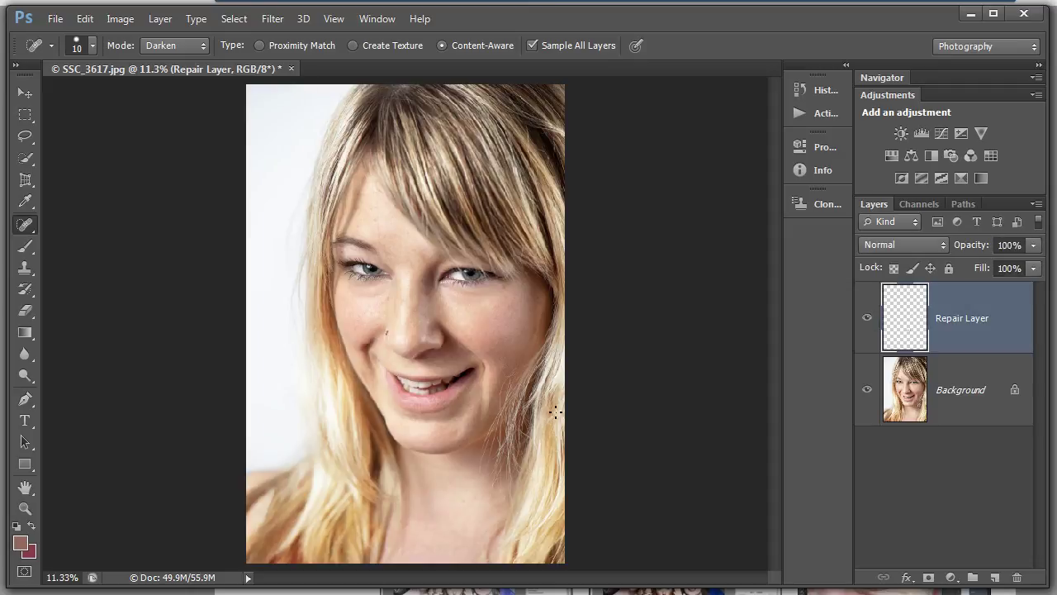